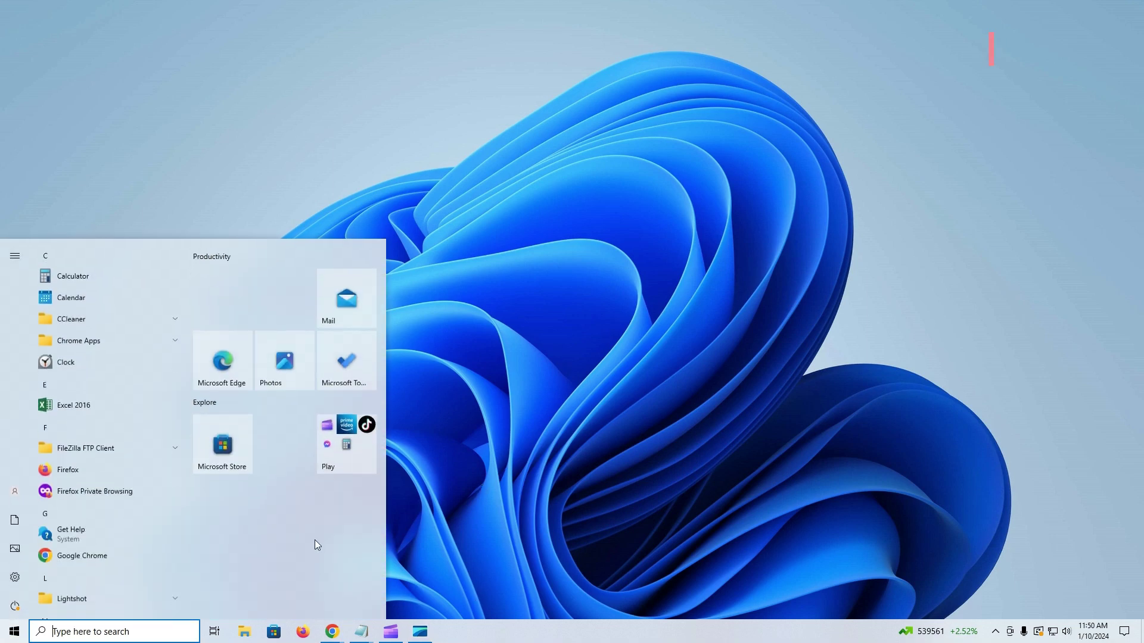
Check the KB5034441 'Download error - 0x80070643' in Windows Update, then minimize Settings
click(27, 577)
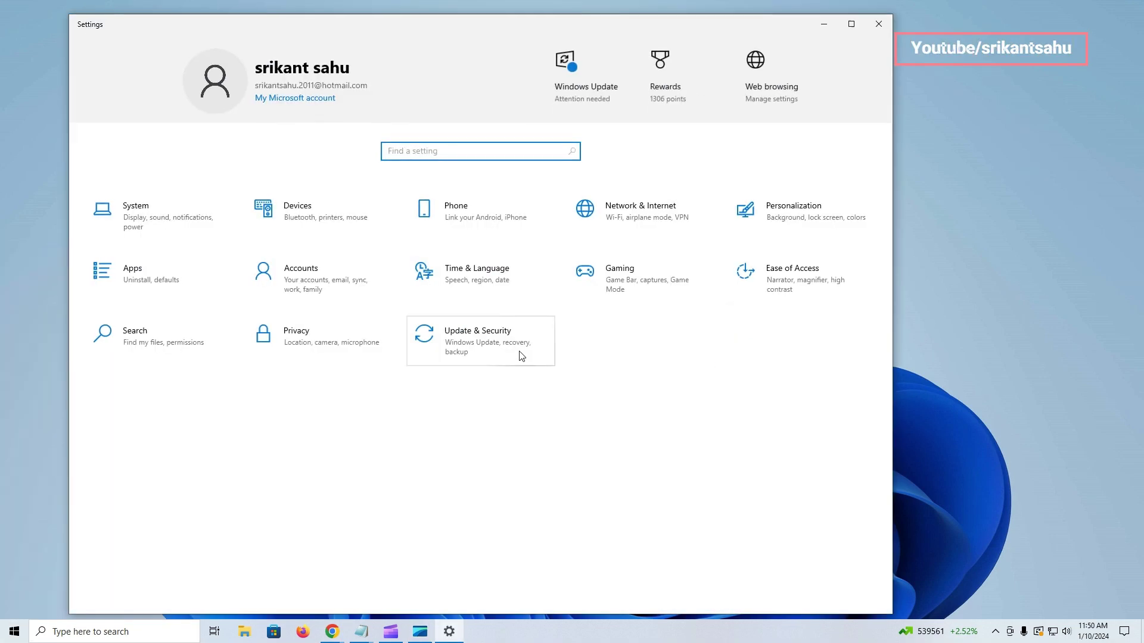
click(519, 355)
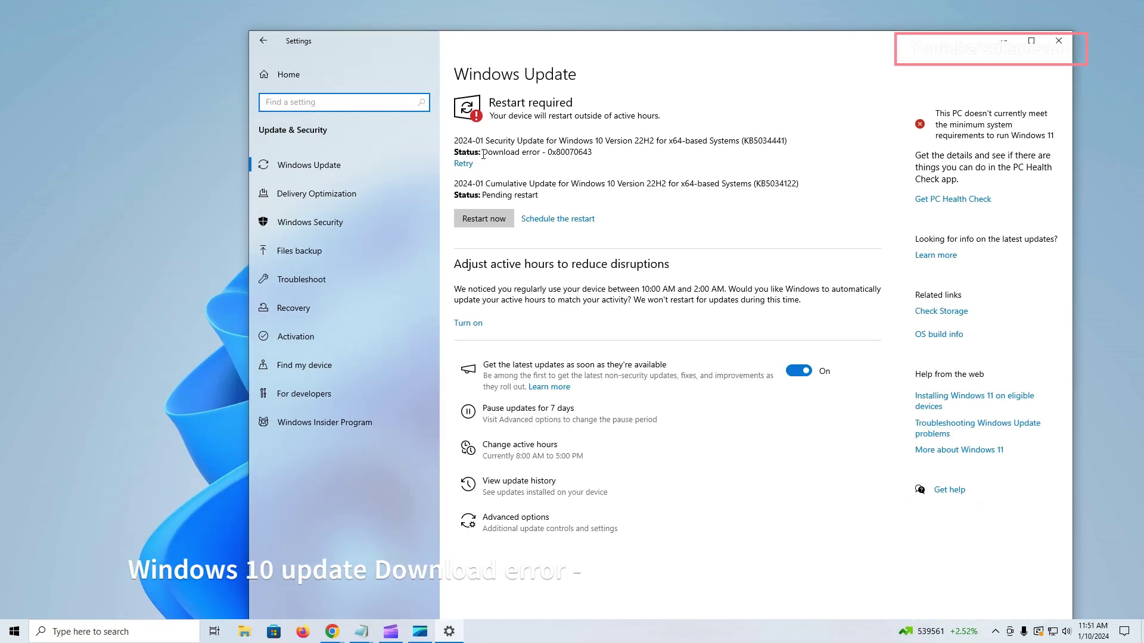
drag(593, 152, 490, 152)
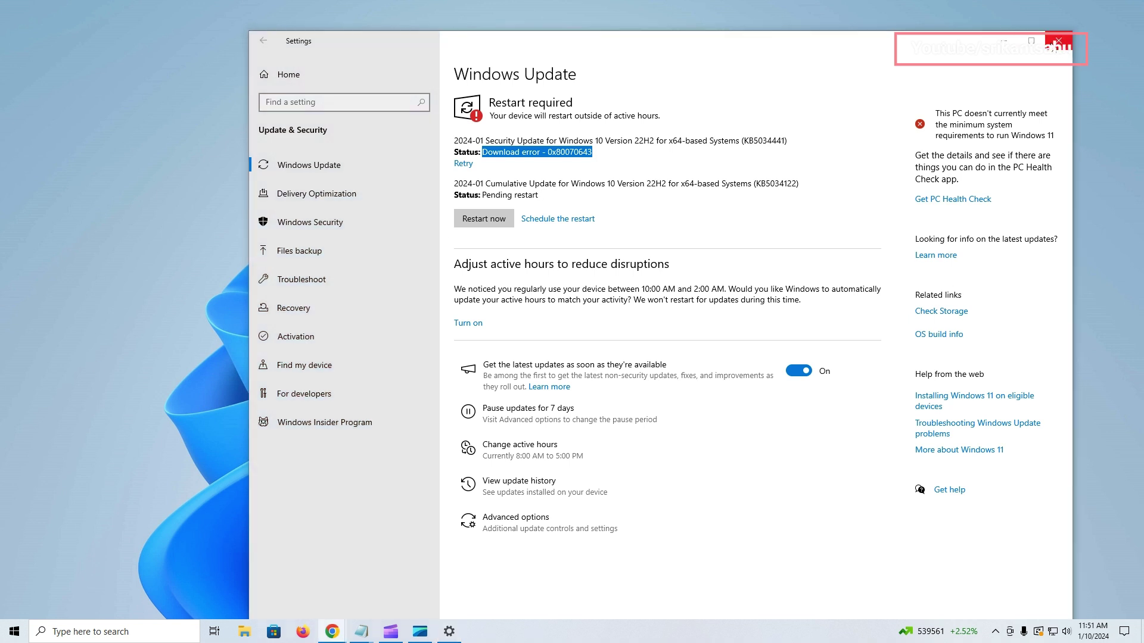
click(1013, 49)
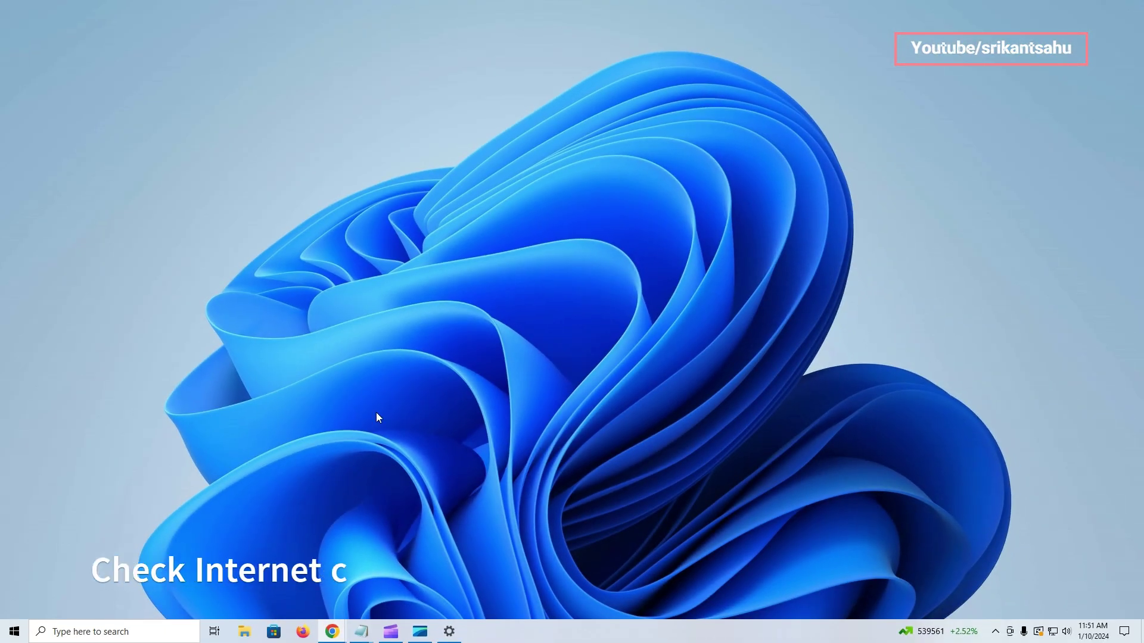
mouse_move(332, 632)
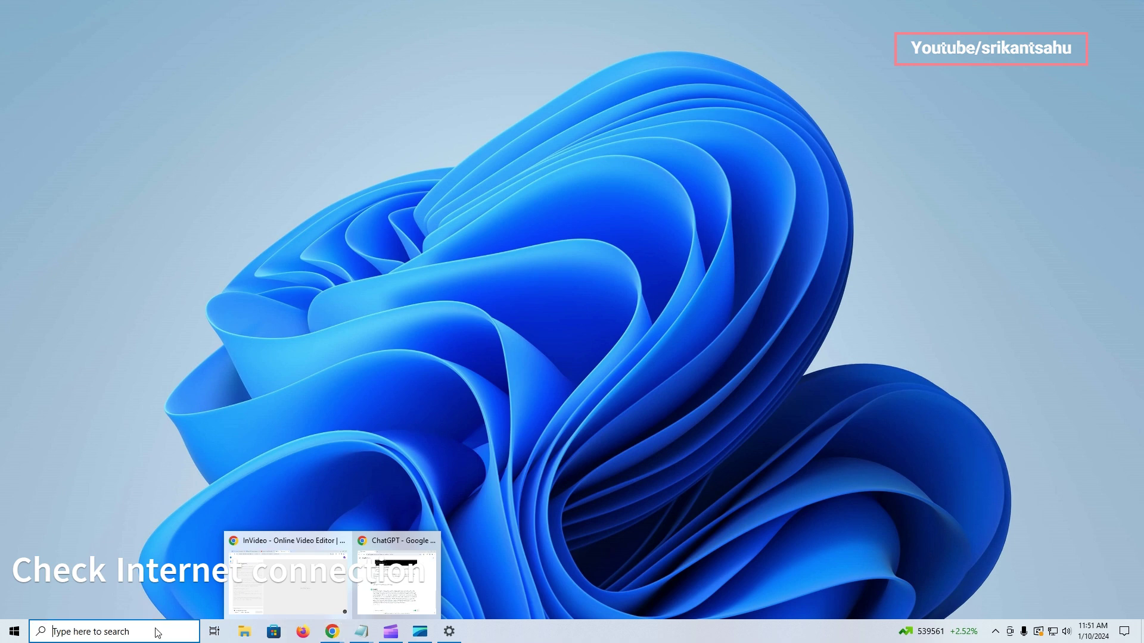
Search 'speed test' in Chrome and run Speedtest by Ookla, getting 31.38 Mbps download
click(153, 630)
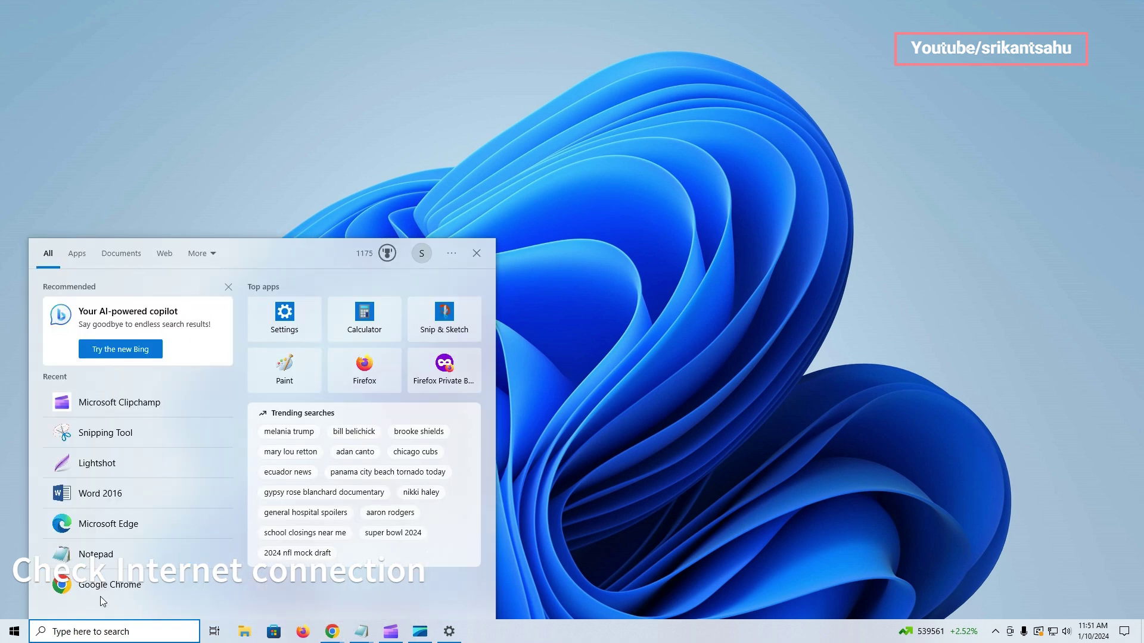
click(101, 593)
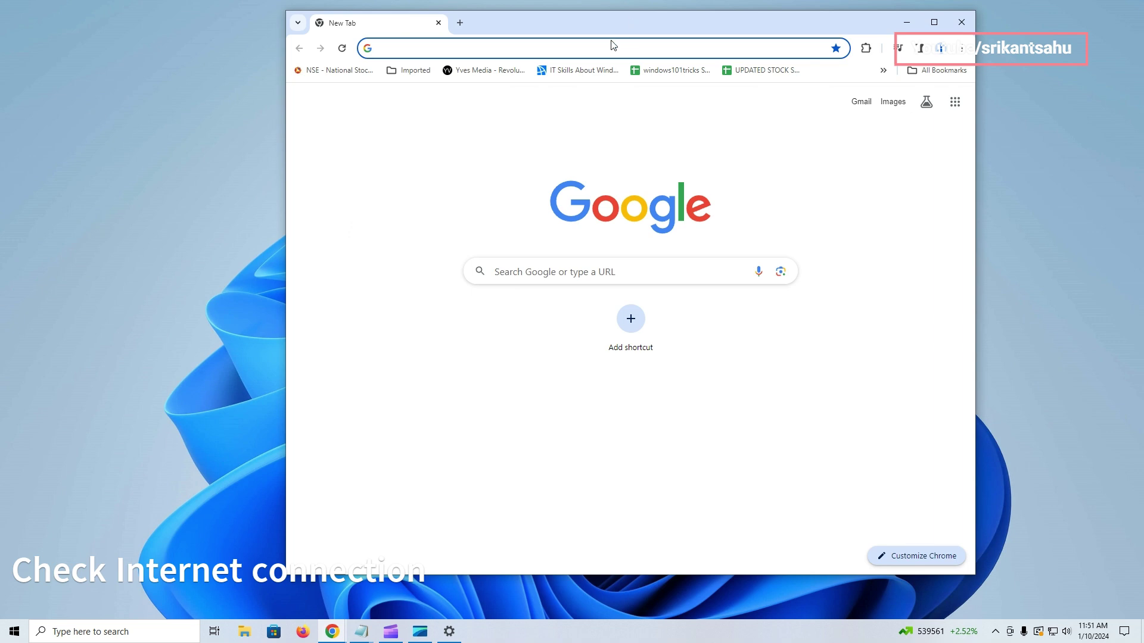
click(596, 41)
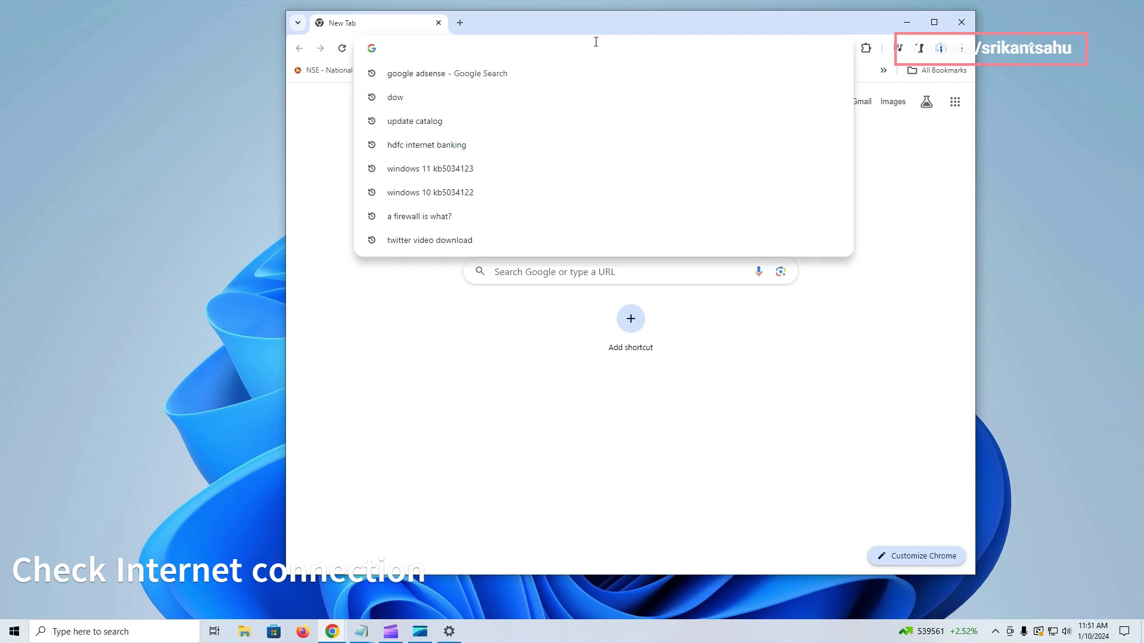
text(speed test)
key(Return)
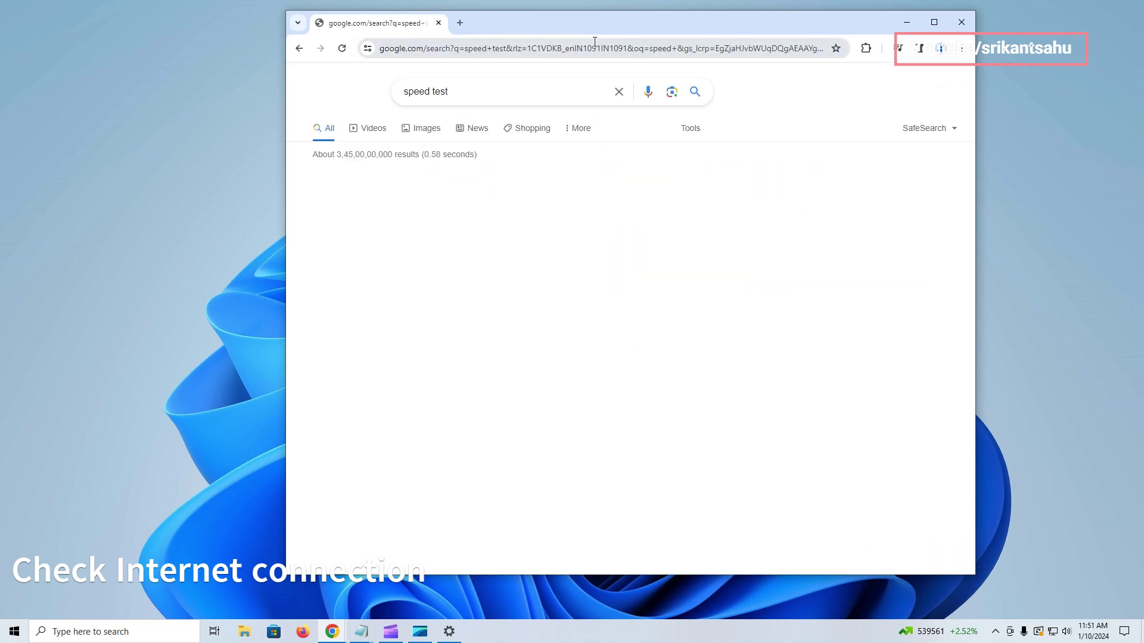
click(467, 424)
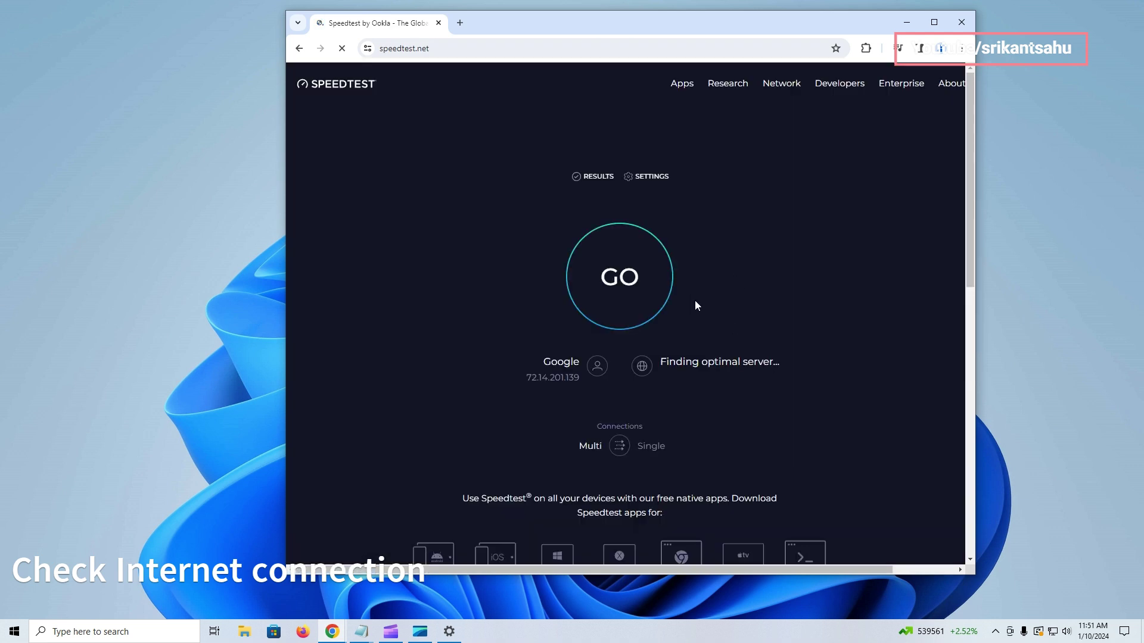
click(640, 284)
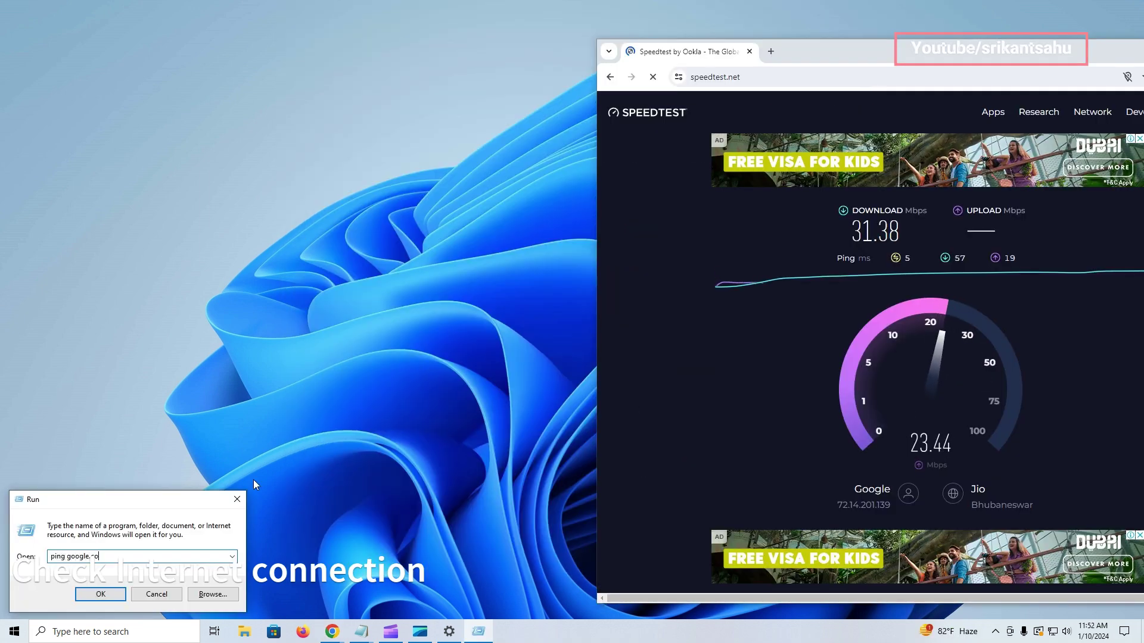
text(oogle.com -t)
Run 'ping google.com -t' from the Run dialog and get steady replies around 40 ms
key(ctrl+a)
key(Return)
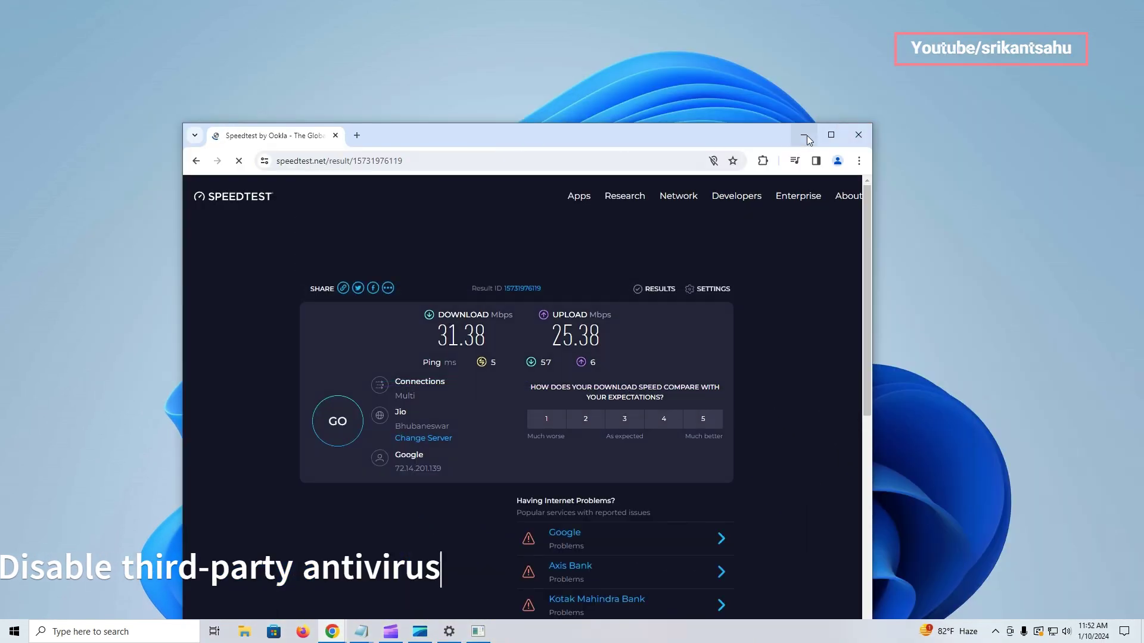
Temporarily disable Norton 360's Smart Firewall from its tray icon, choosing a duration
click(807, 136)
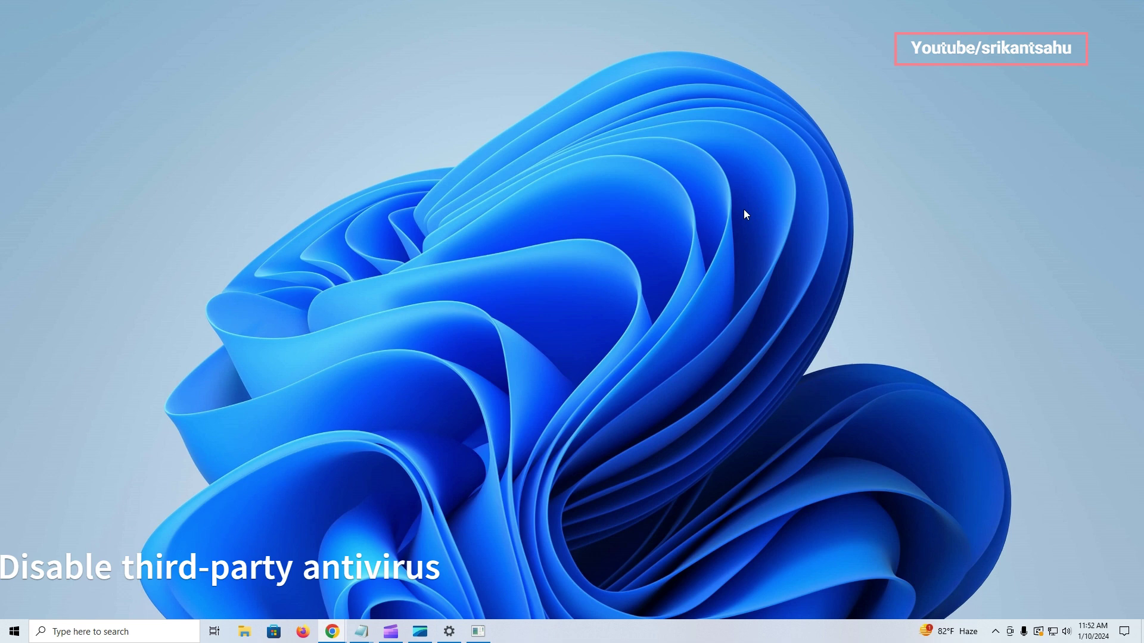
right_click(743, 209)
click(583, 317)
click(995, 632)
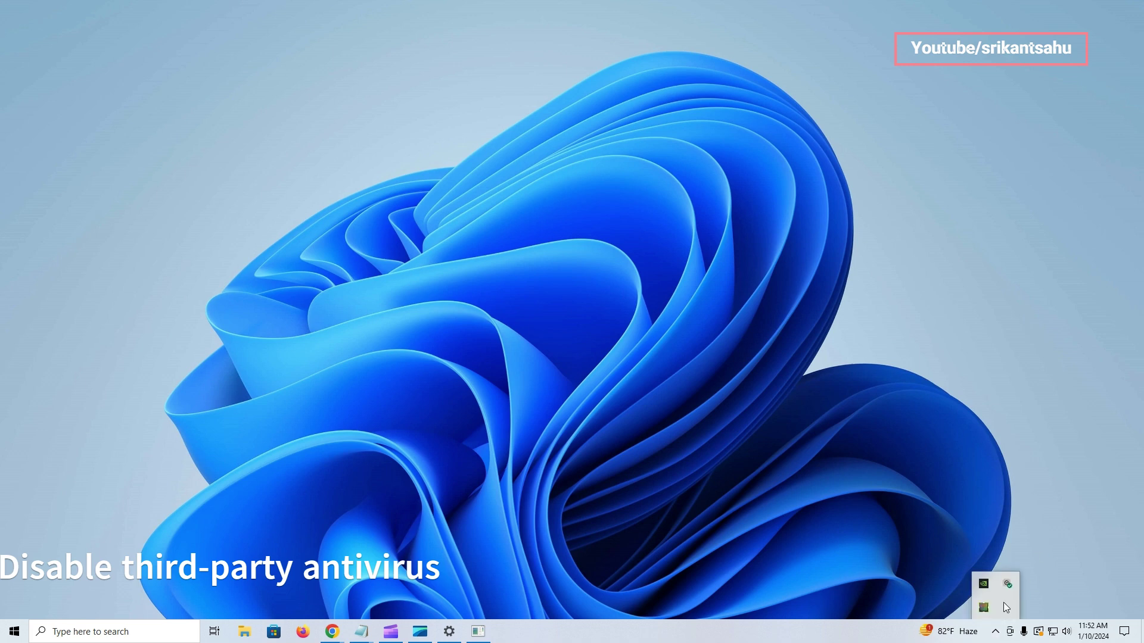
right_click(1006, 583)
click(1057, 490)
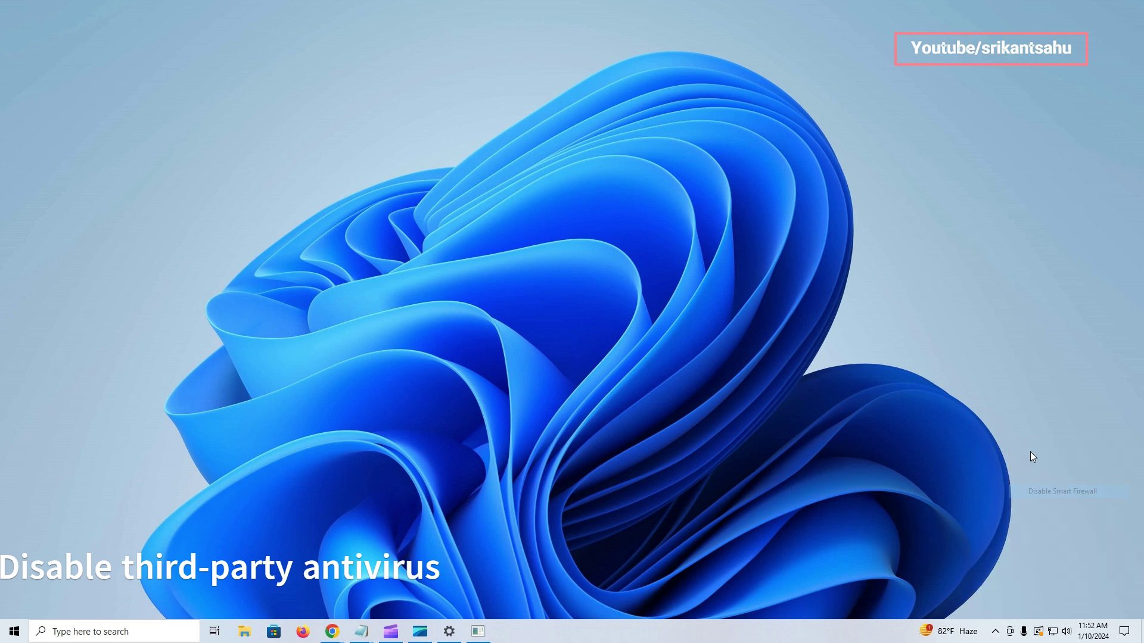
click(599, 361)
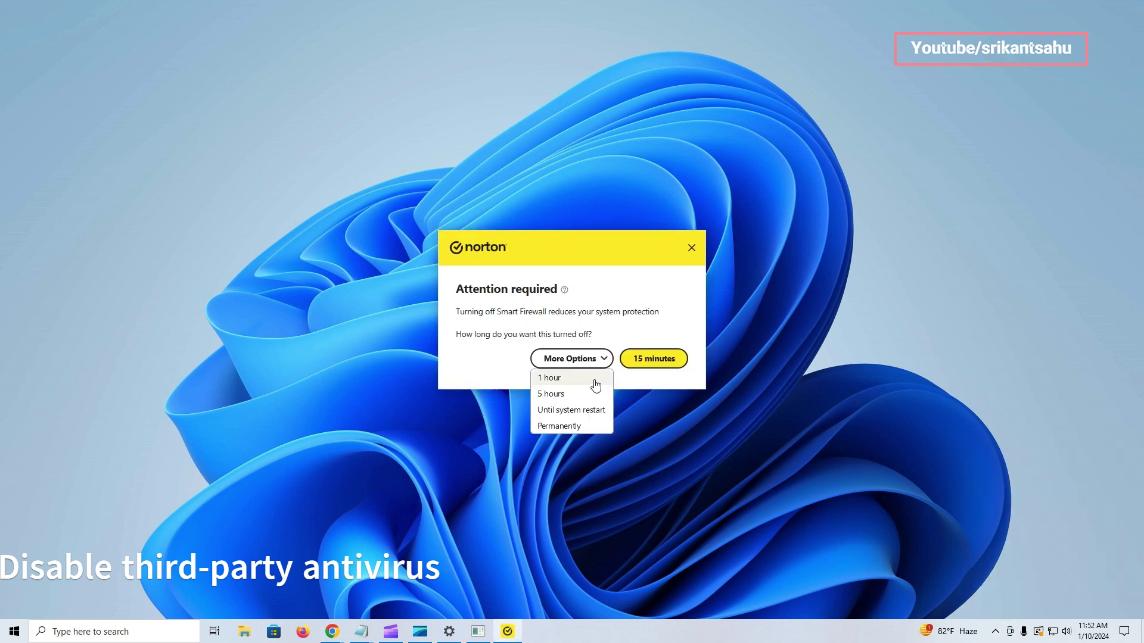
click(556, 381)
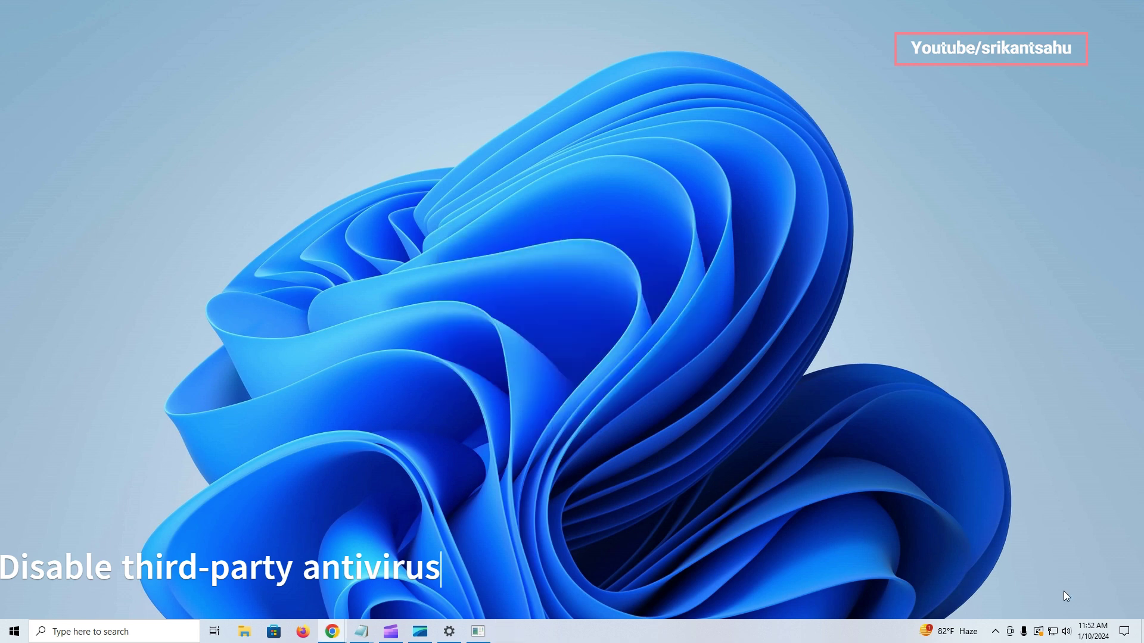
Turn on Norton 360 Silent Mode for 2 hours
click(996, 631)
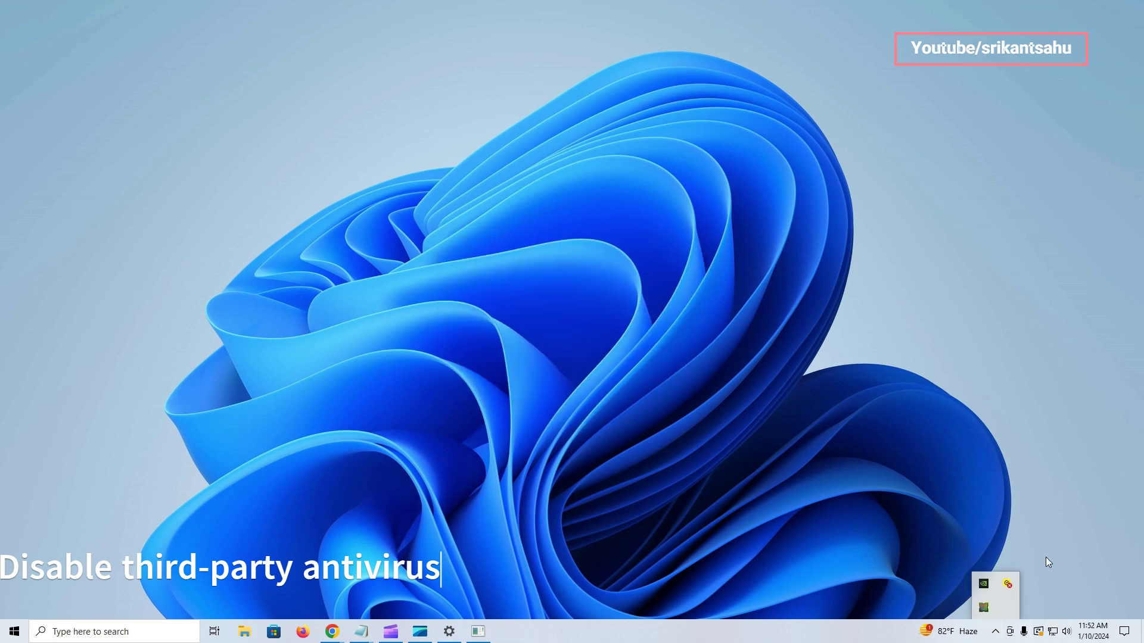
right_click(1009, 583)
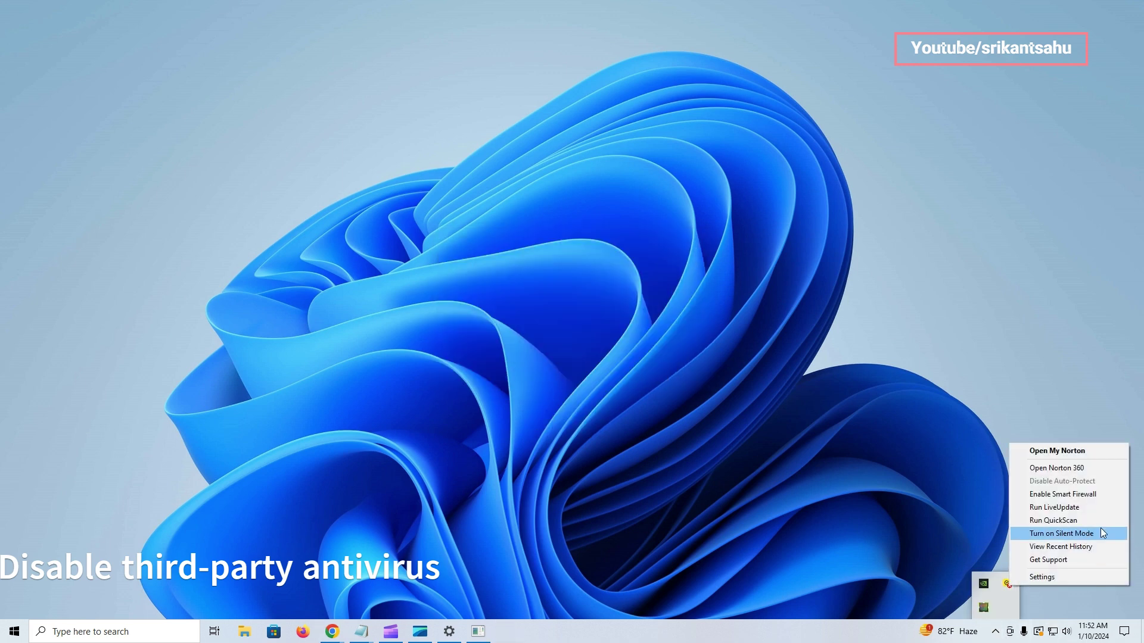
click(1049, 534)
click(612, 373)
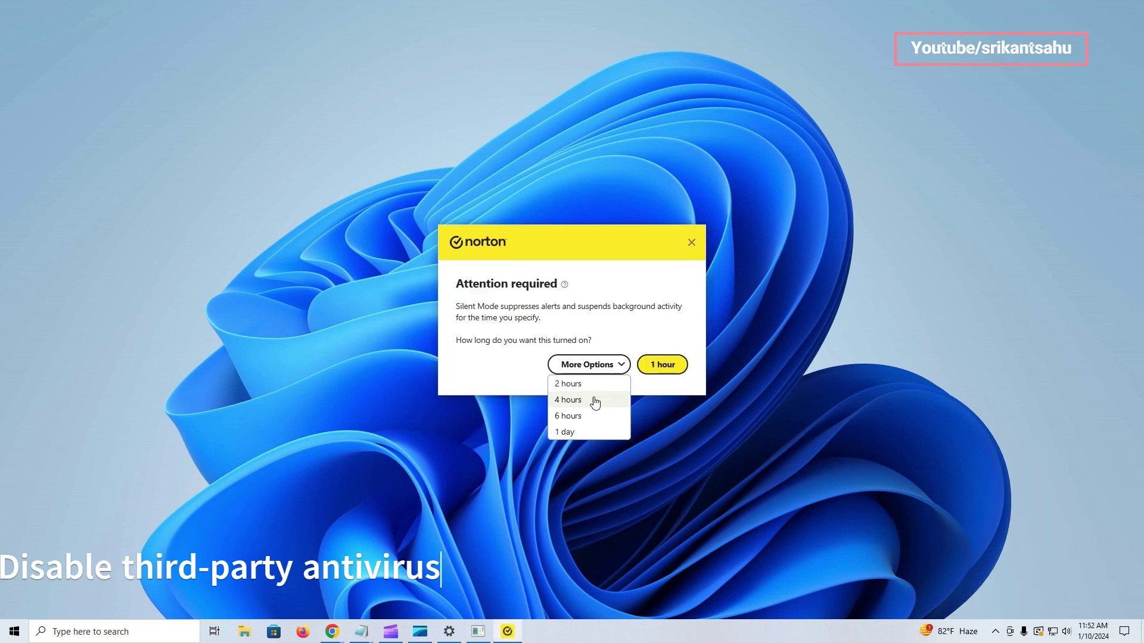
click(564, 387)
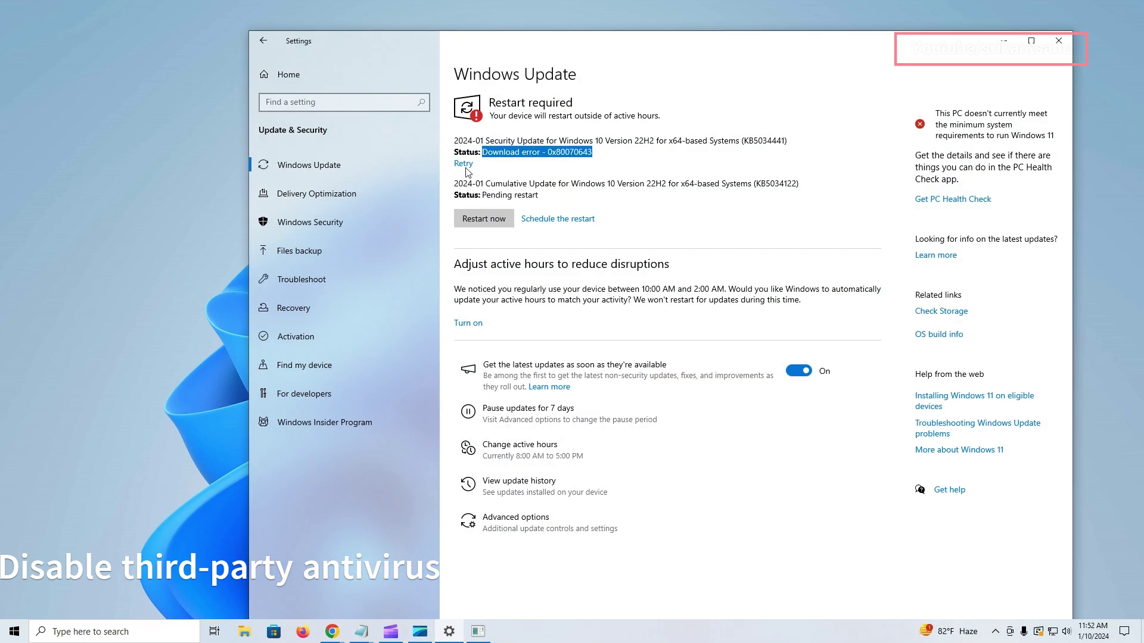
Retry the security update, then run the Windows Update troubleshooter past its pending-reboot warning
click(464, 164)
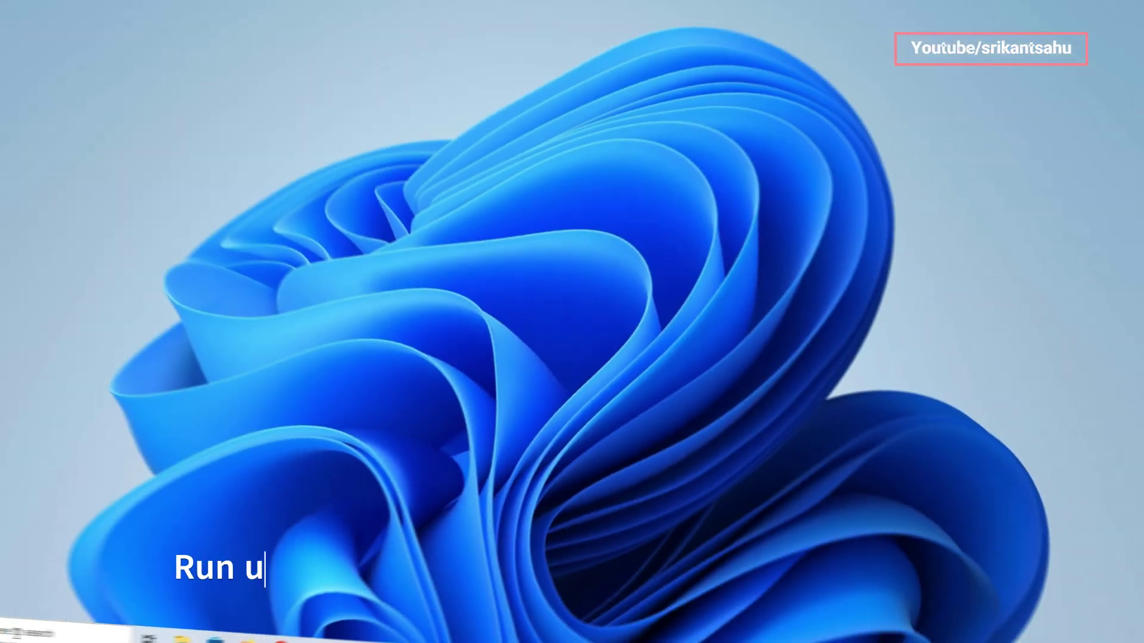
key(super)
text(tro)
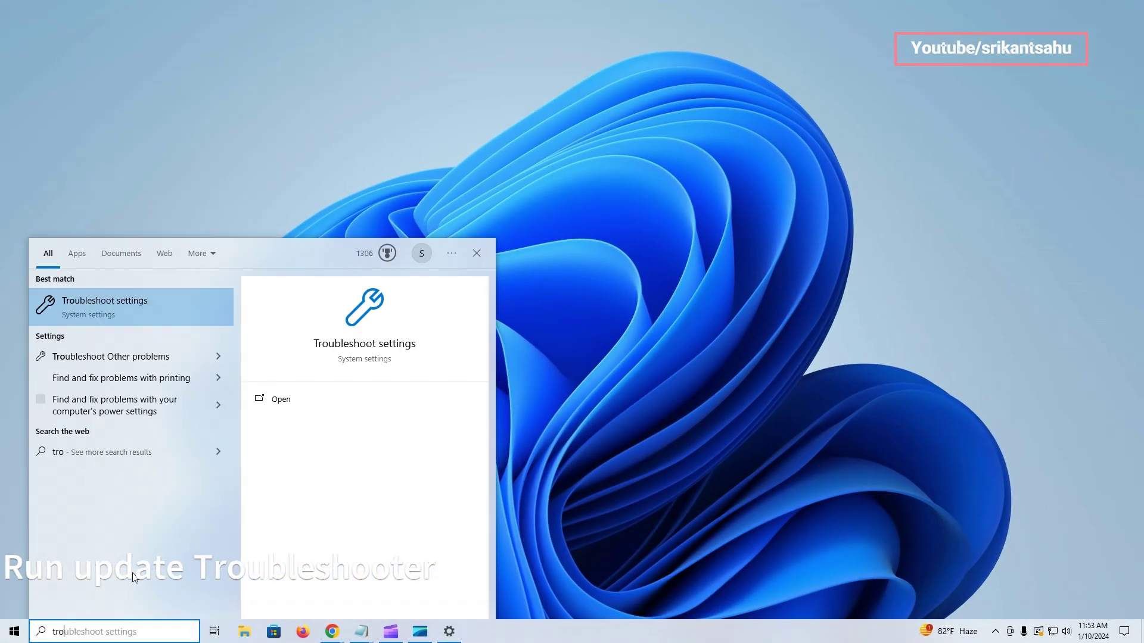
text(bu)
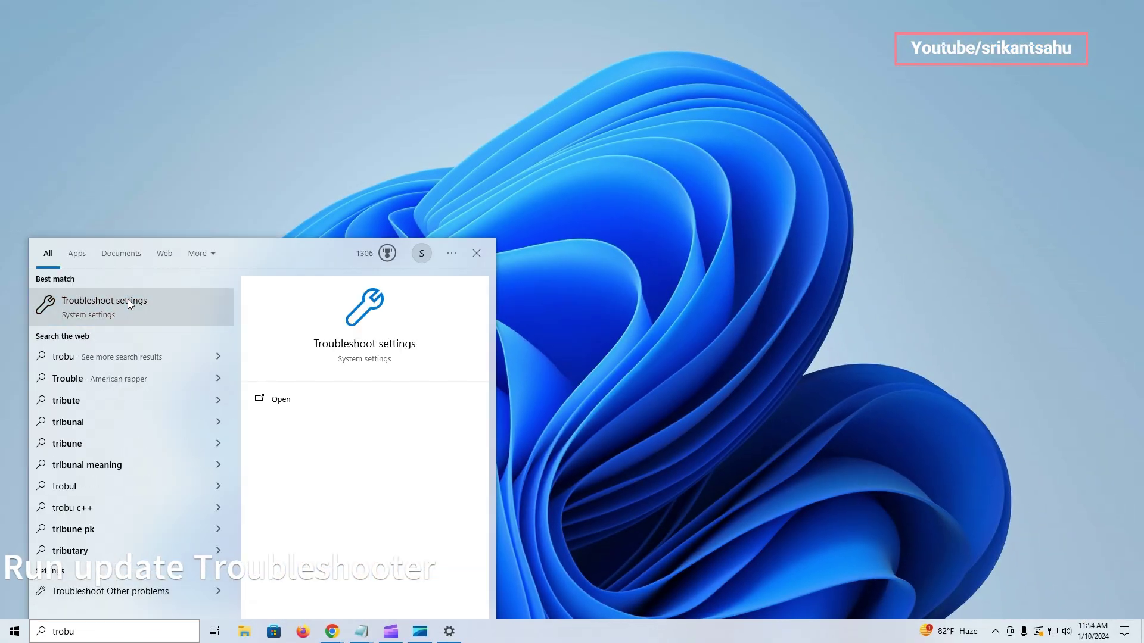
click(128, 303)
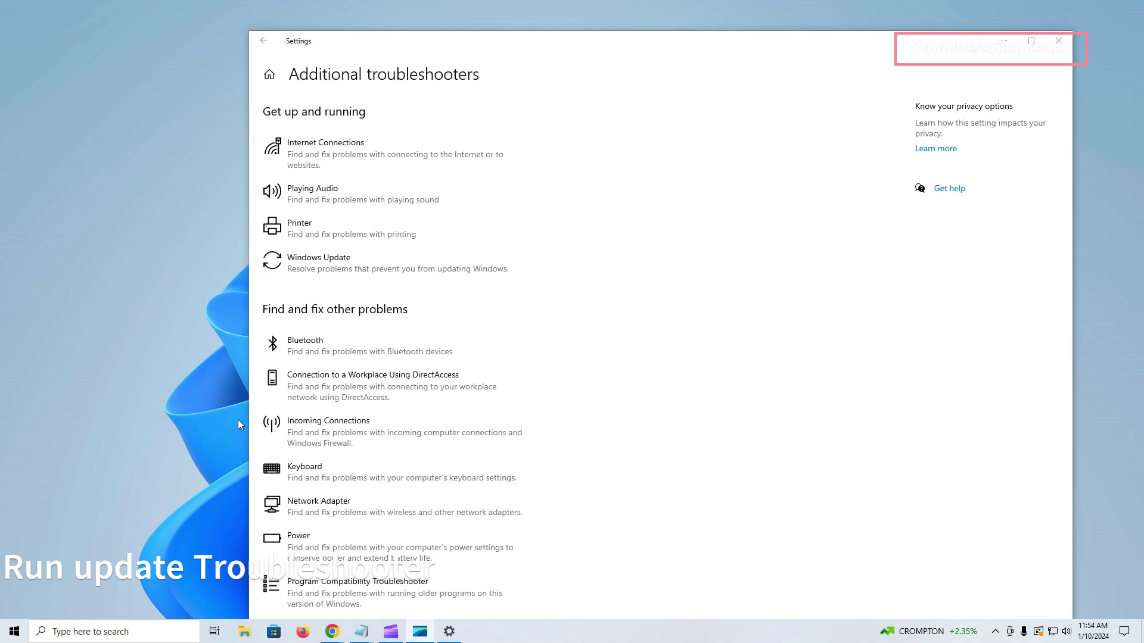
click(351, 278)
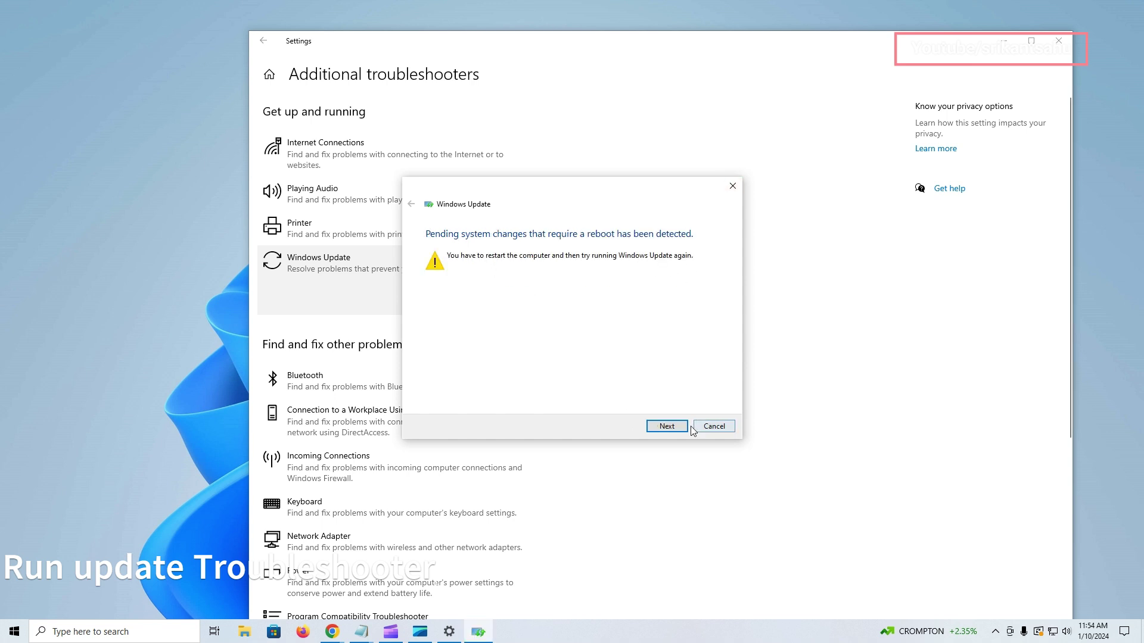
click(686, 426)
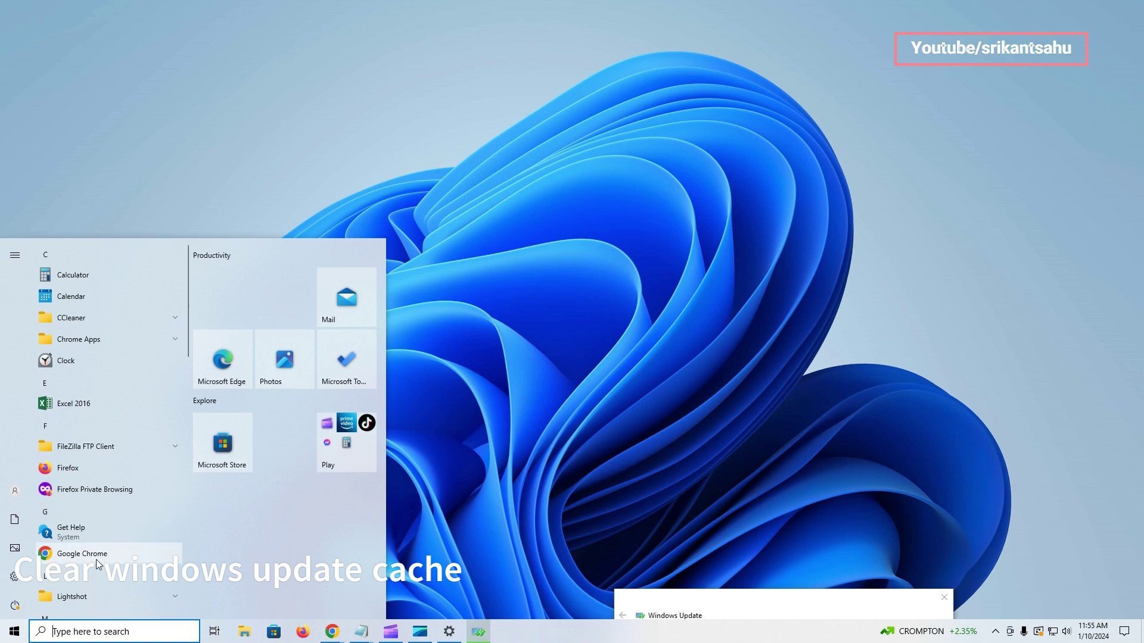
text(seriv)
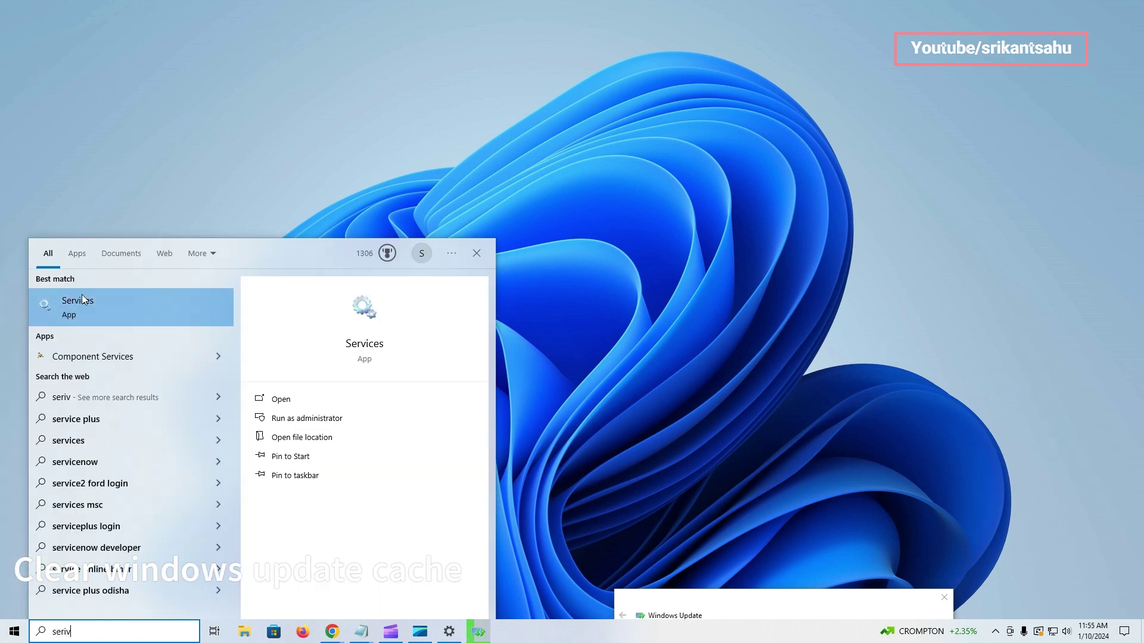
Open the Services console, jump to the W entries, and stop Windows Update
click(81, 296)
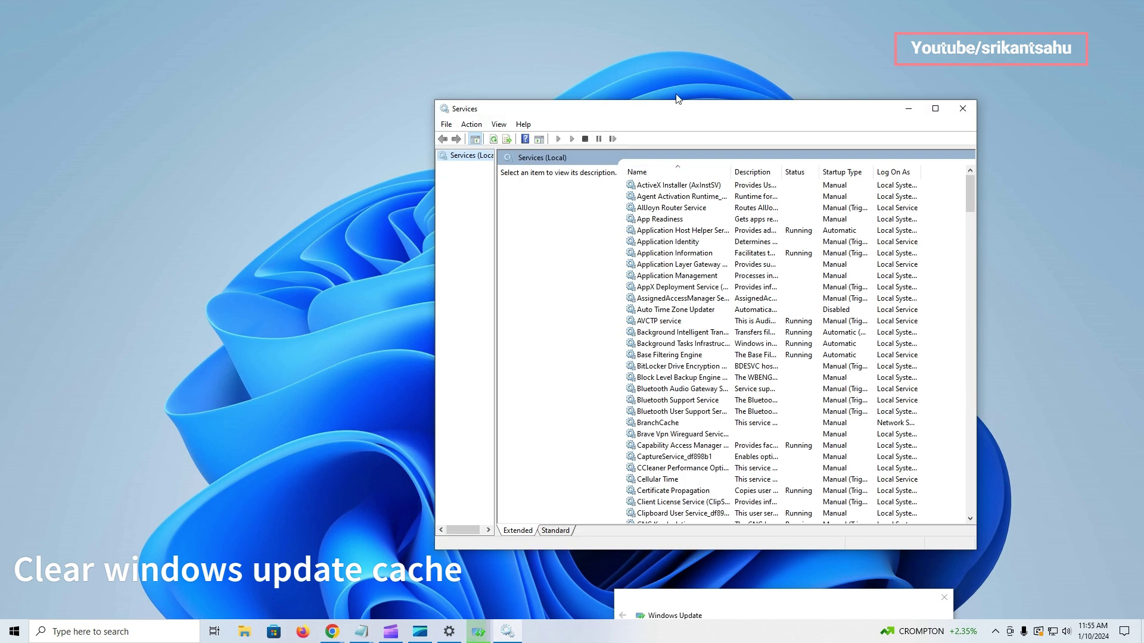
drag(679, 100, 493, 69)
click(519, 333)
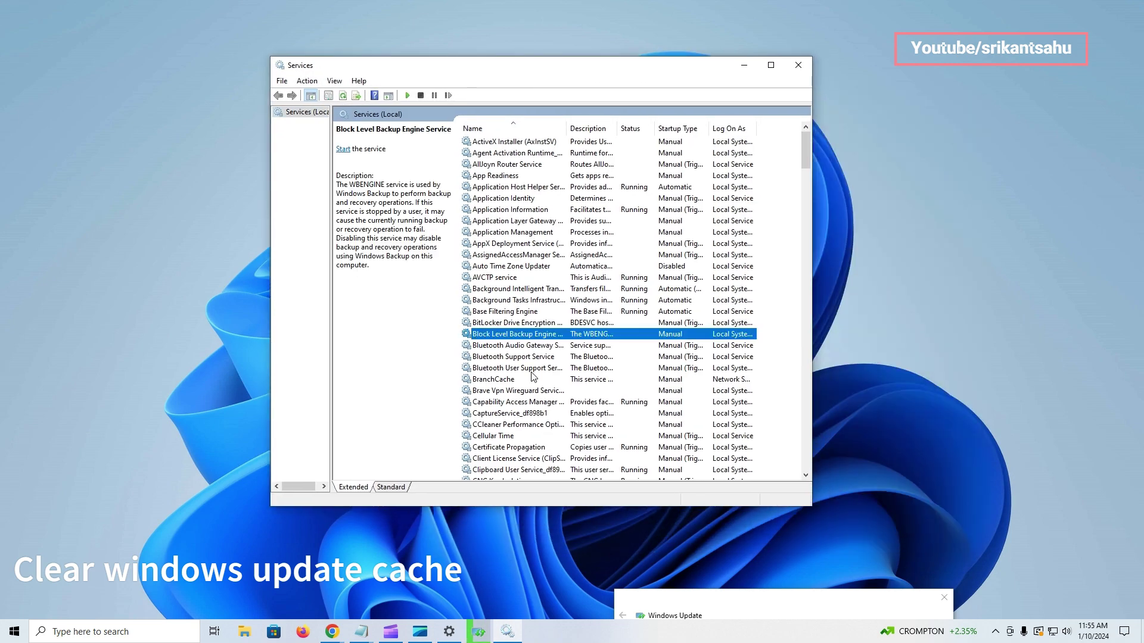
key(w)
key(w)
scroll(531, 375, down, 5)
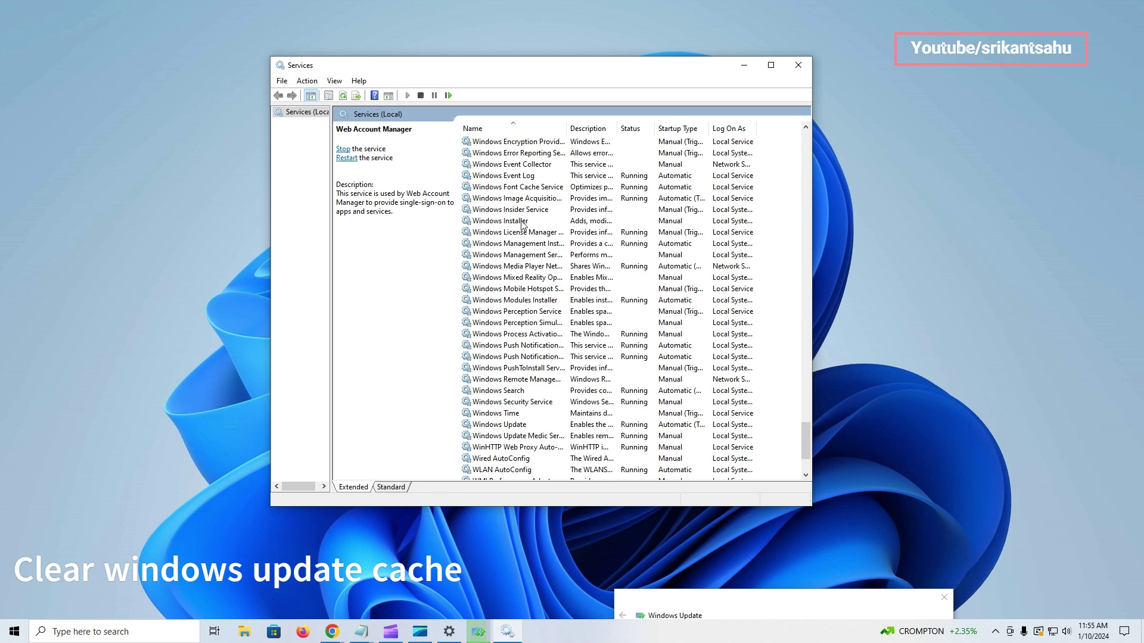
right_click(502, 426)
click(530, 445)
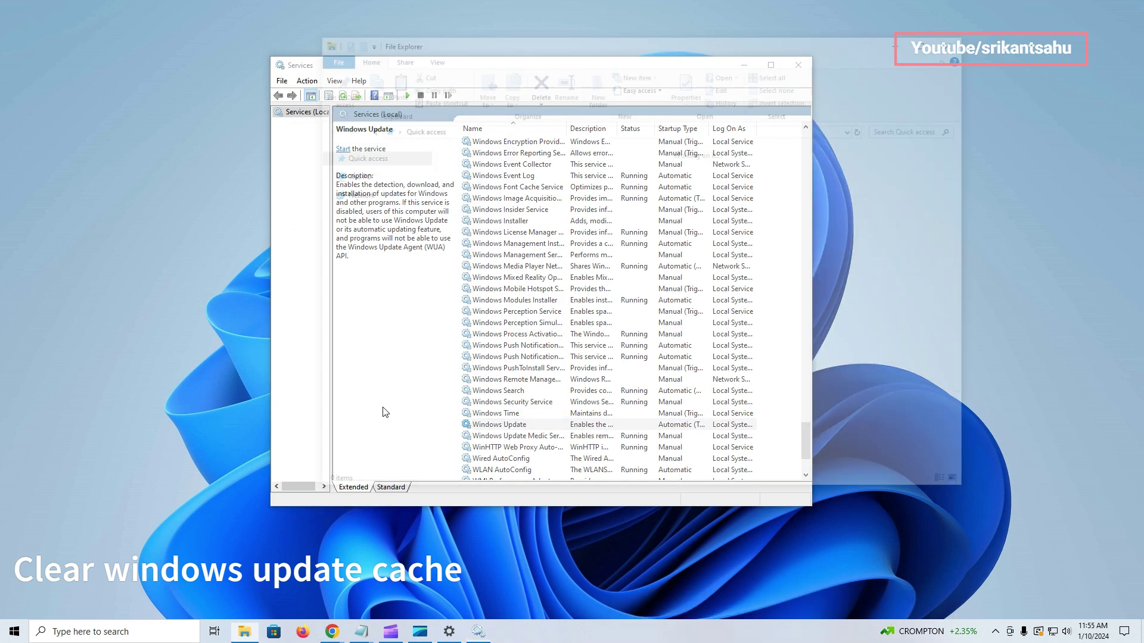
Delete all 15 update files in C:\Windows\SoftwareDistribution\Download
key(super+e)
click(368, 289)
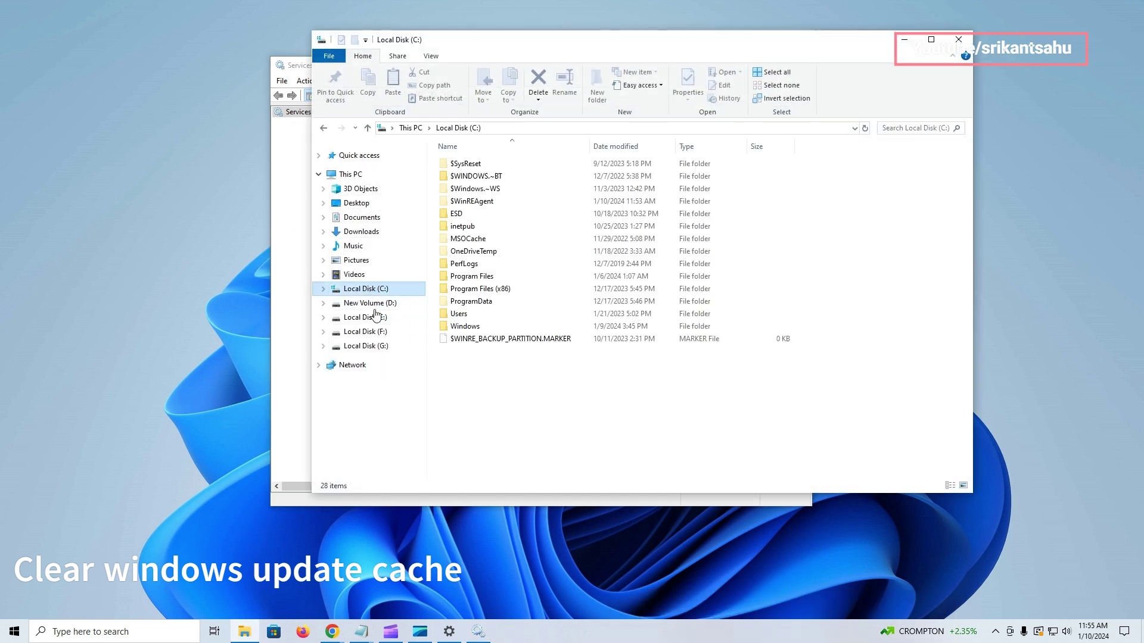
double_click(494, 327)
scroll(510, 364, down, 12)
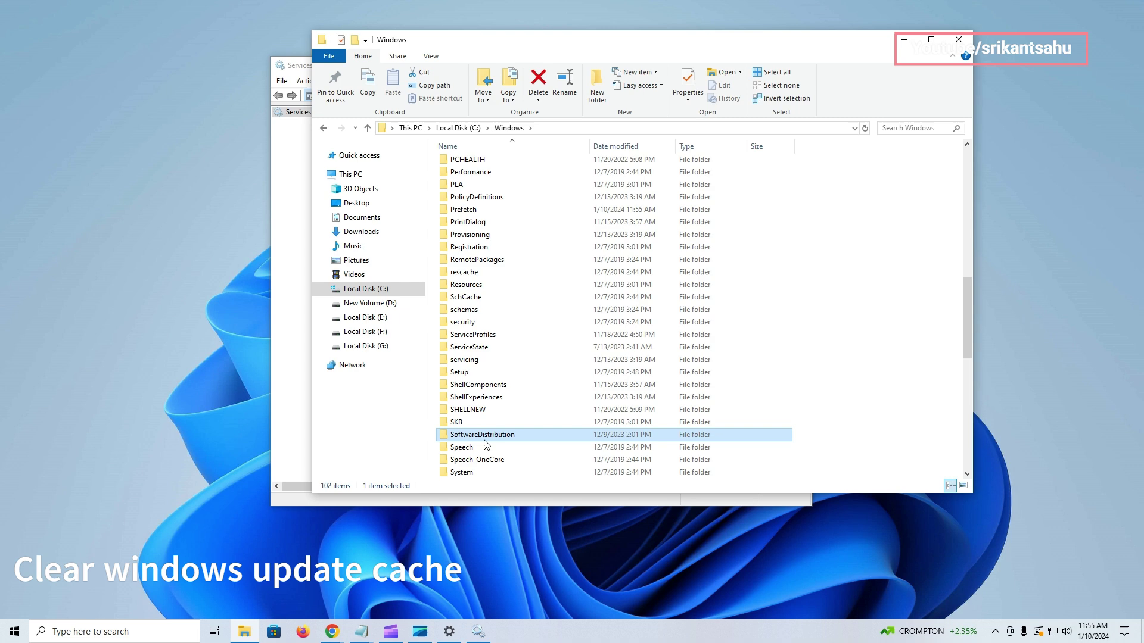
double_click(482, 436)
double_click(473, 176)
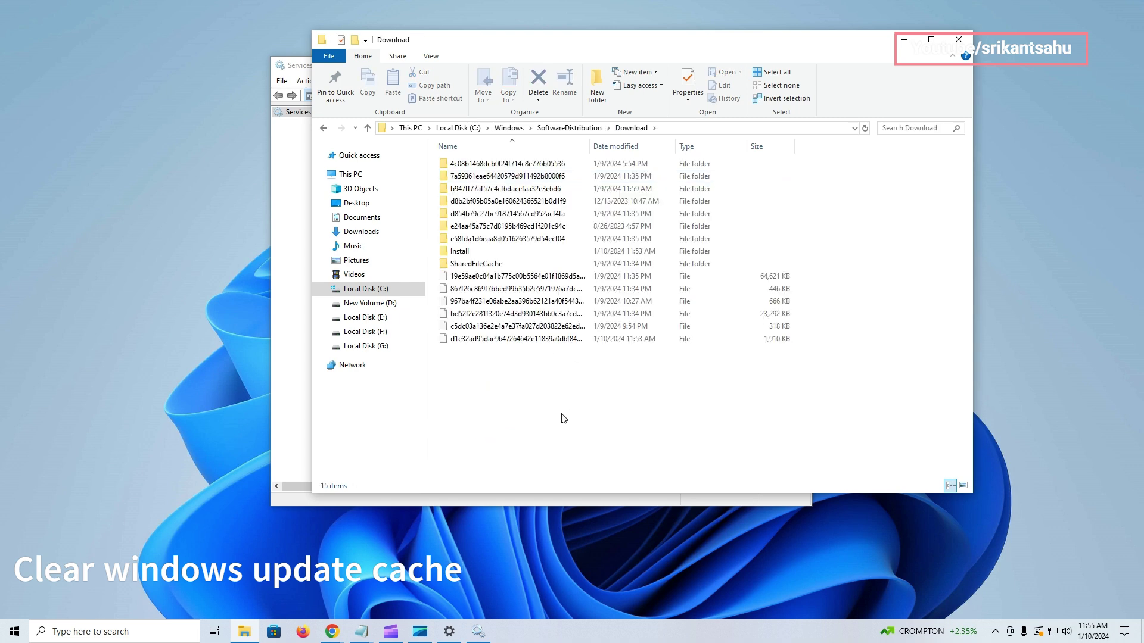
drag(563, 418, 456, 158)
right_click(521, 251)
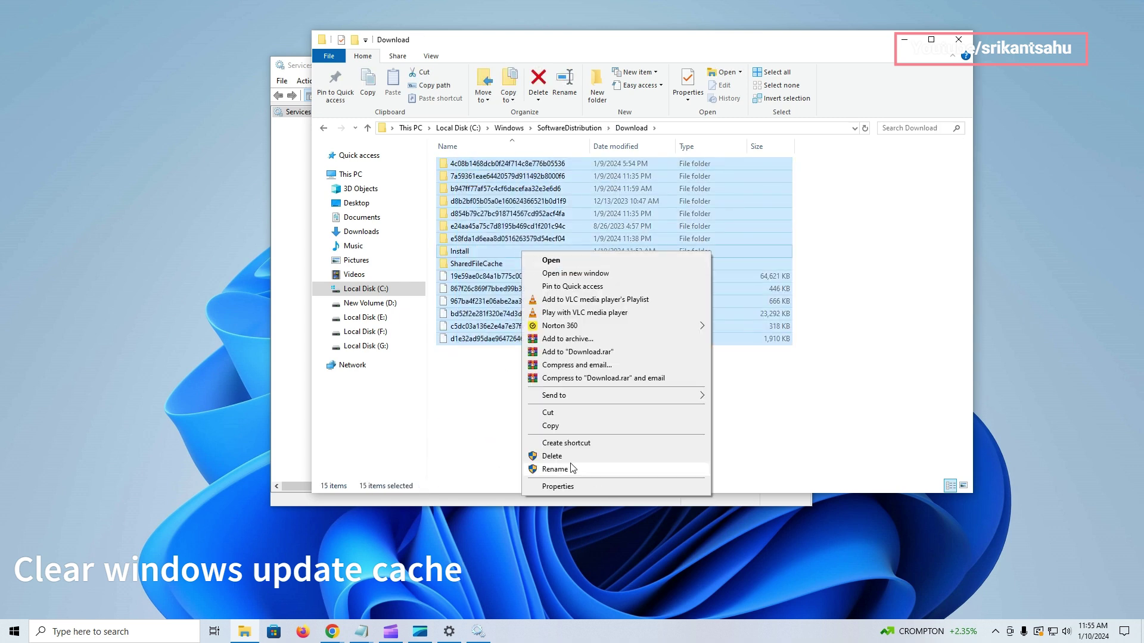
click(552, 455)
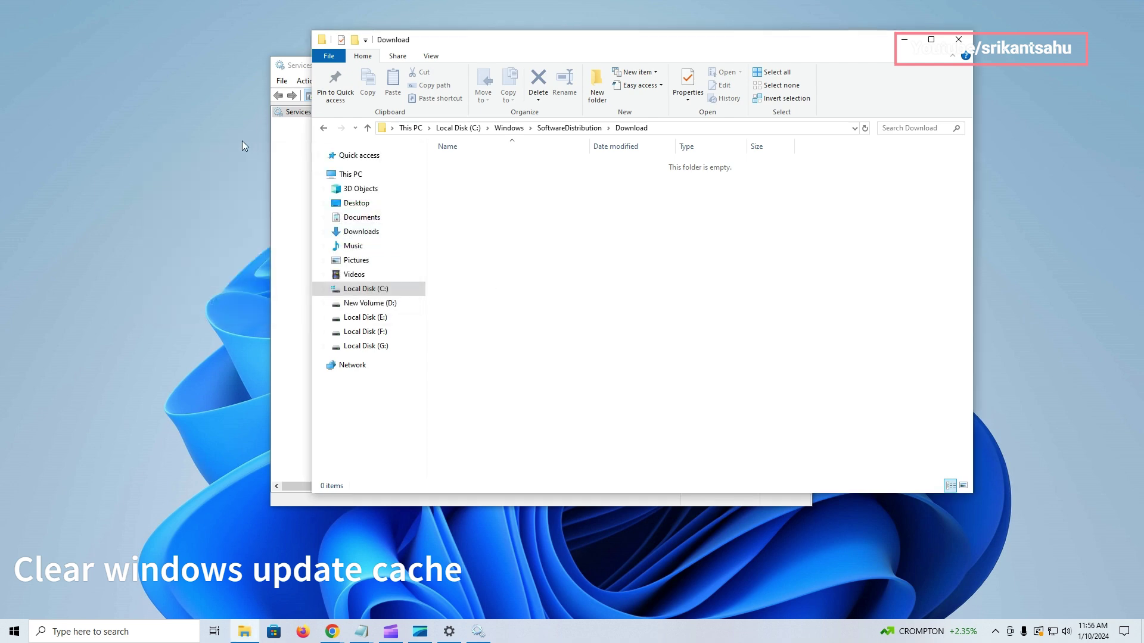
Close Explorer, start the Windows Update service again, close Services, and launch Settings
click(957, 40)
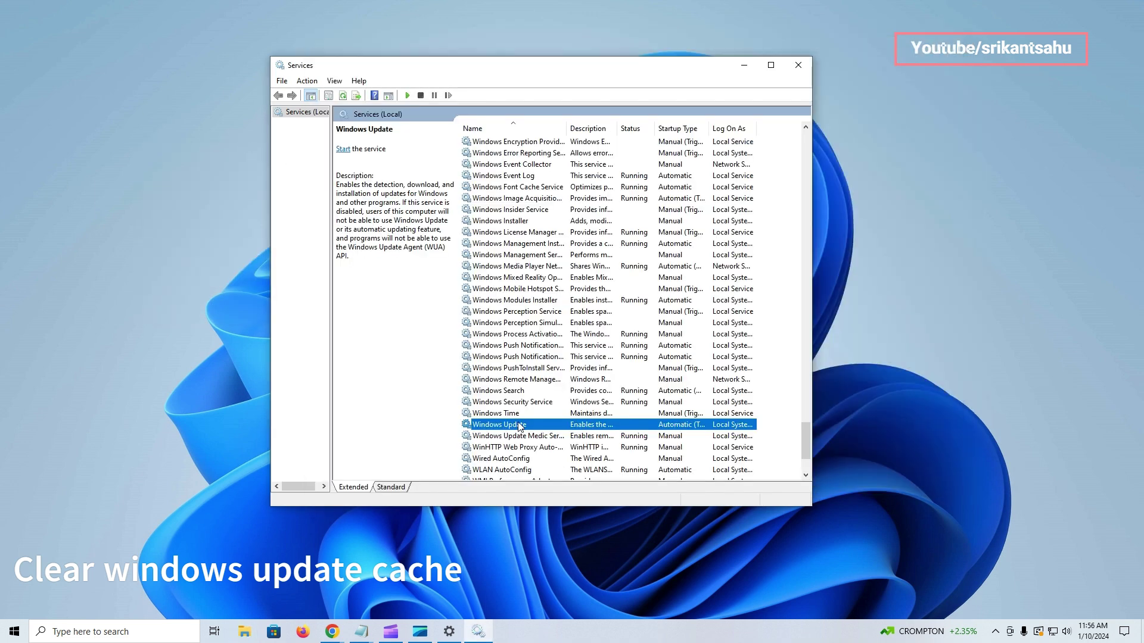
right_click(519, 428)
click(549, 433)
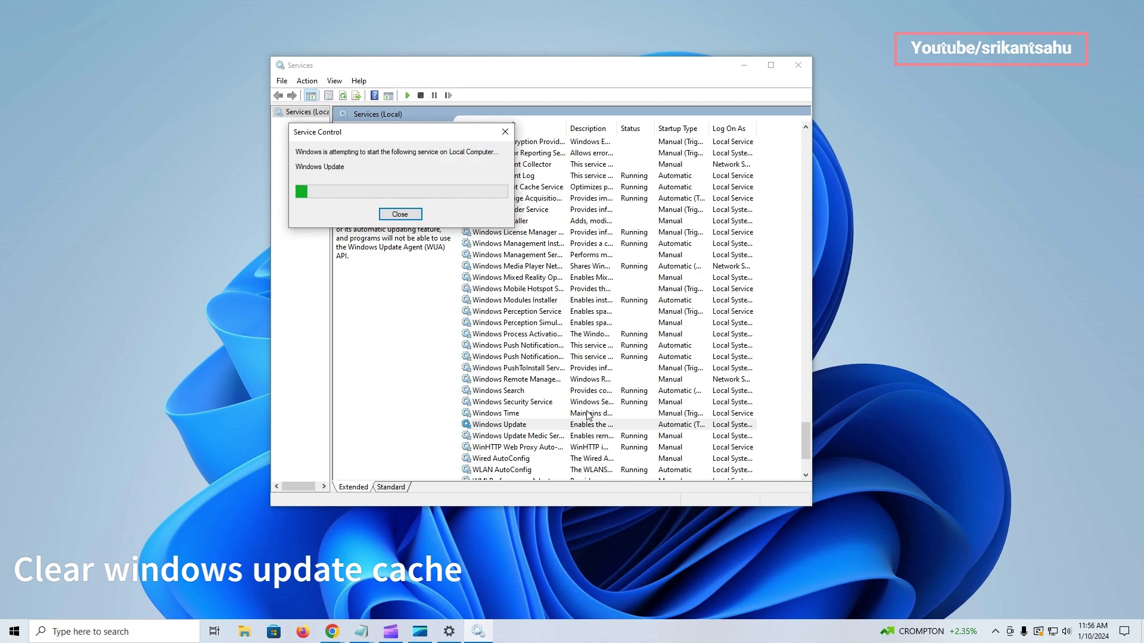
click(805, 64)
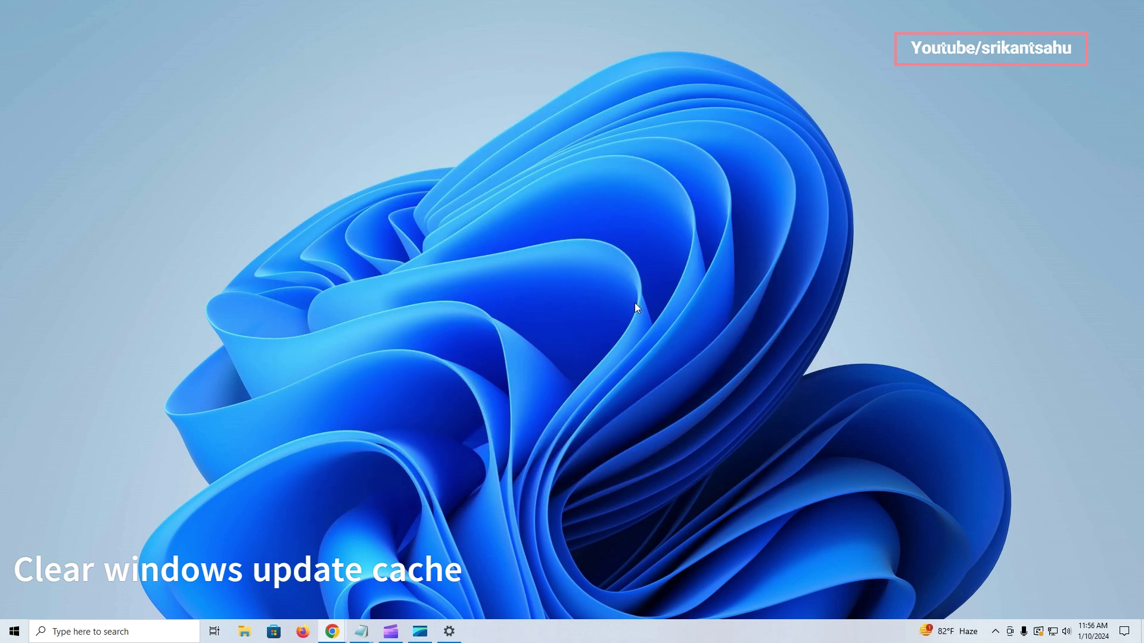
click(14, 632)
click(45, 576)
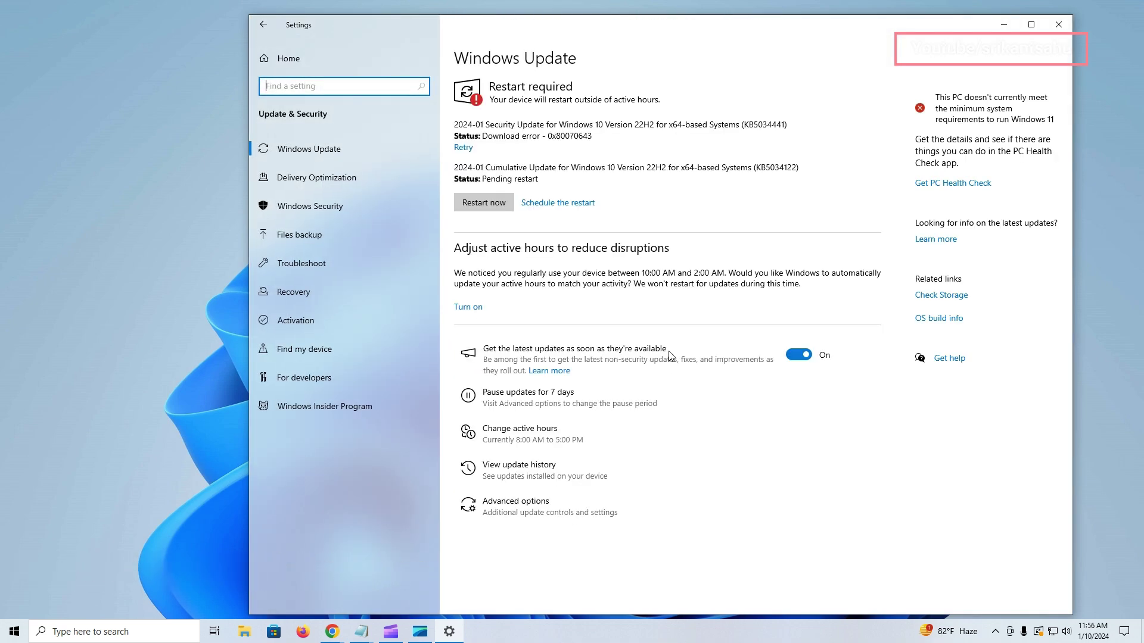
Retry the KB5034441 security update so it begins installing at 0%
click(463, 148)
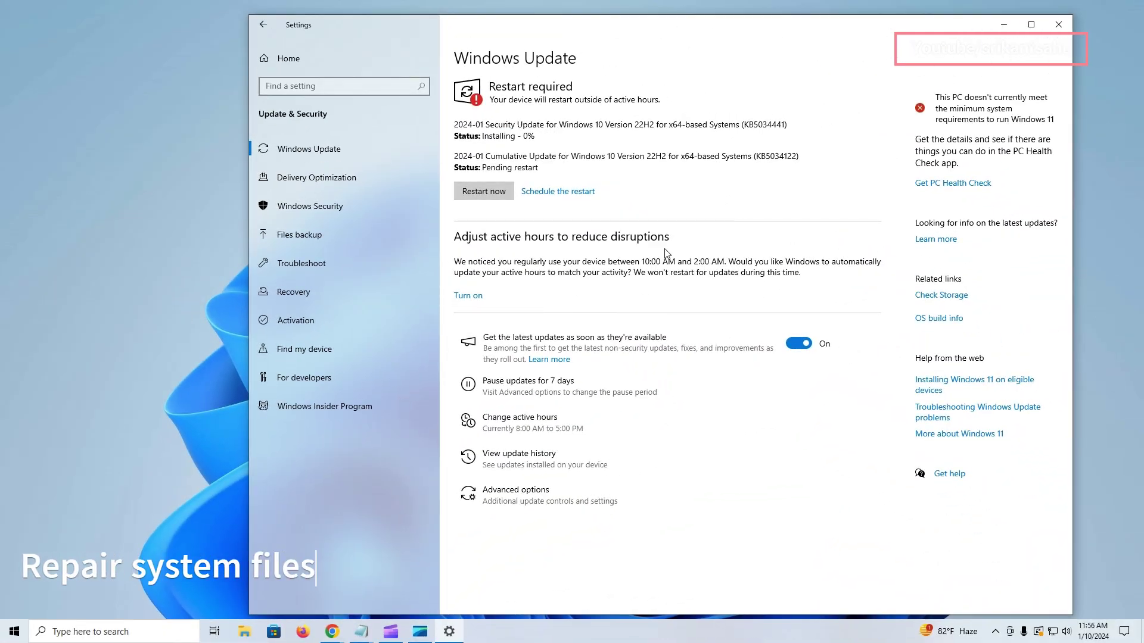
Start an sfc /scannow scan in an administrator Command Prompt, then dismiss the desktop menu
key(alt+F4)
key(super+s)
text(cmd)
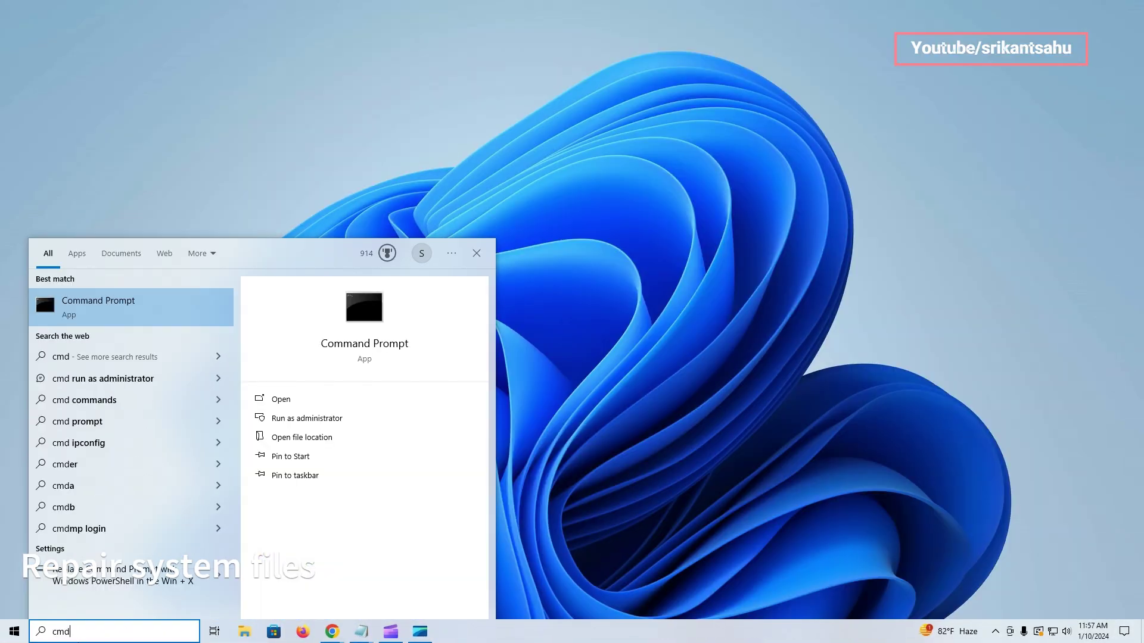
click(335, 419)
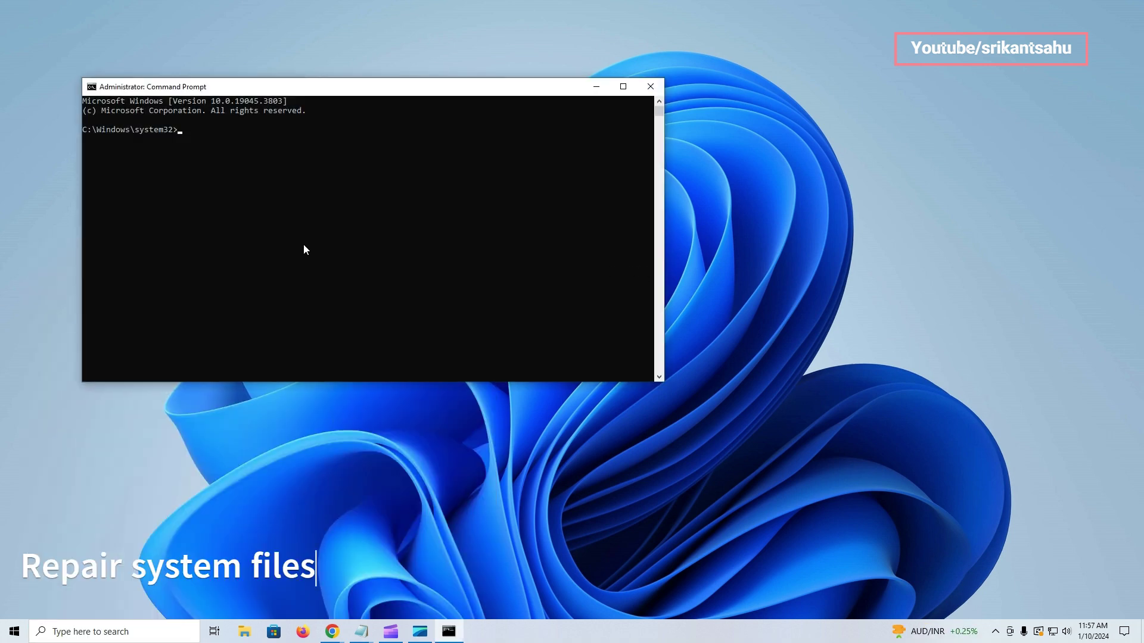
text(sfc /scann)
text(ow)
key(Return)
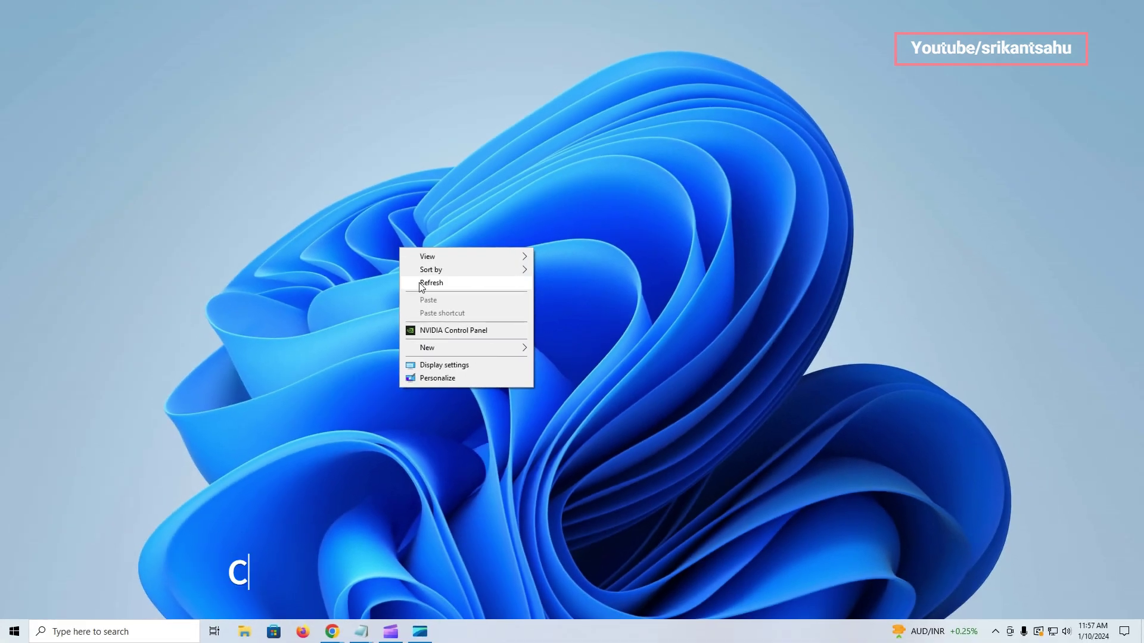
click(420, 283)
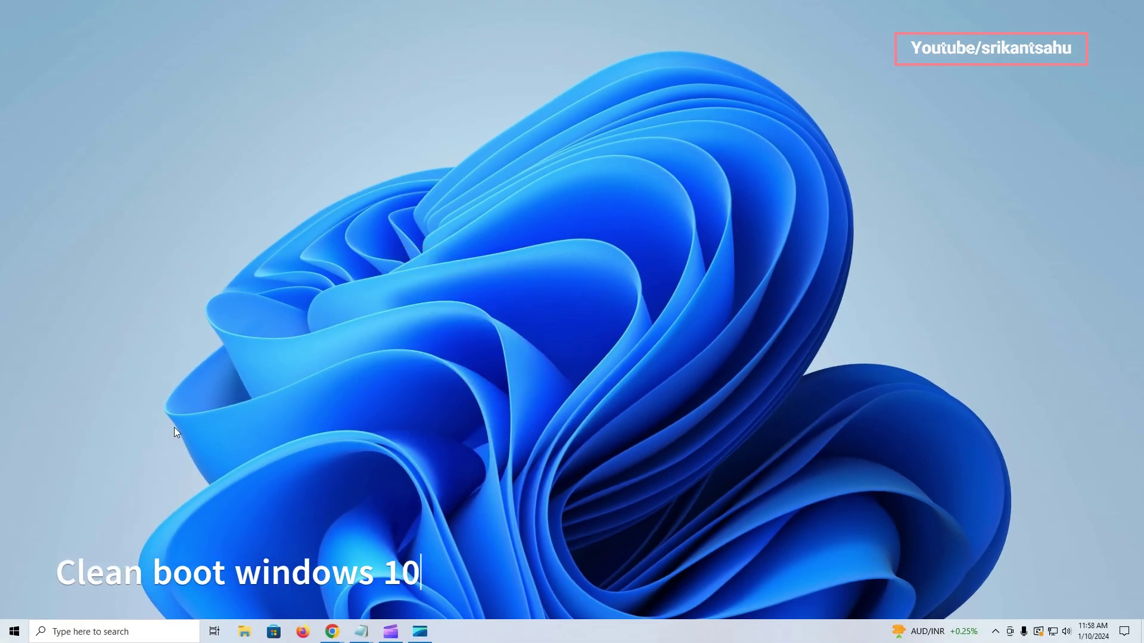
Launch msconfig, hide all Microsoft services, disable the rest, and go to the Startup section
click(15, 637)
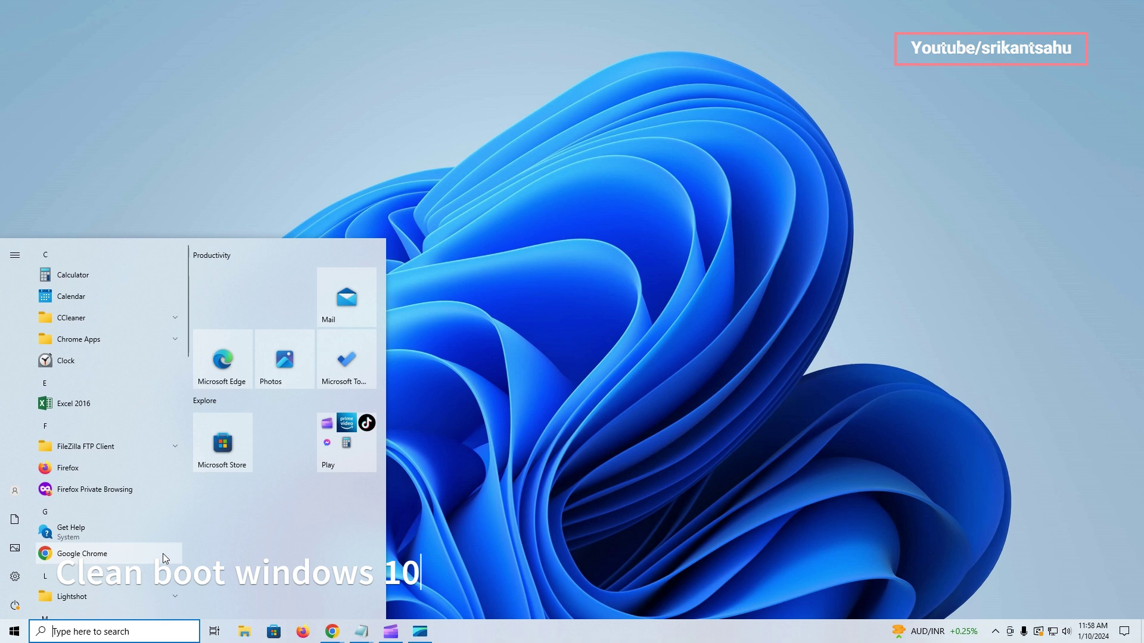
text(msconfig)
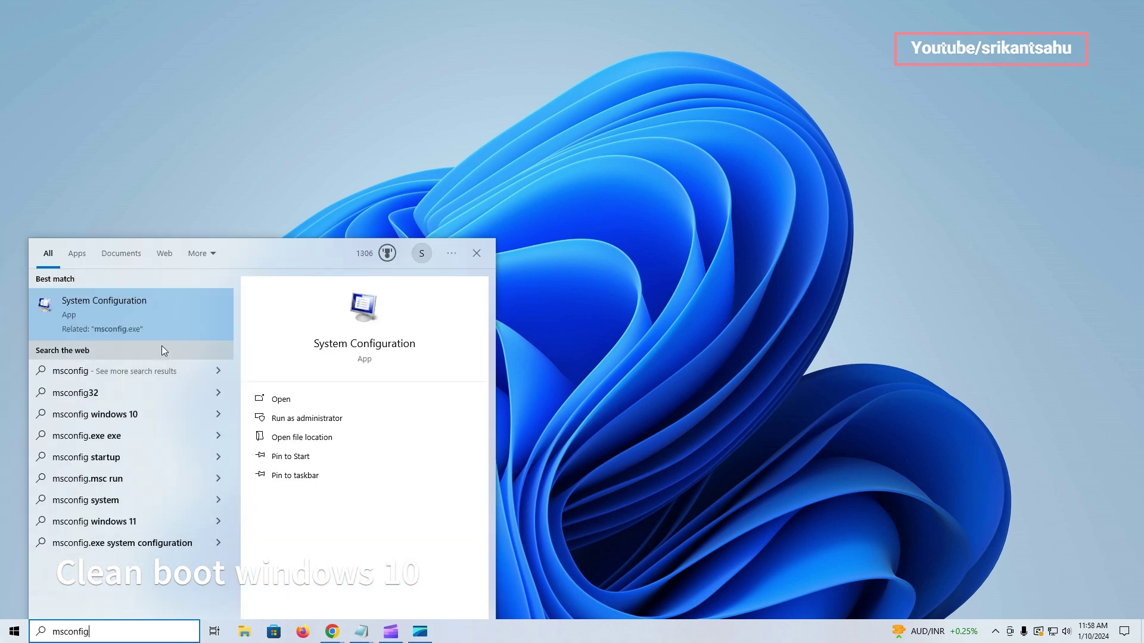
click(139, 315)
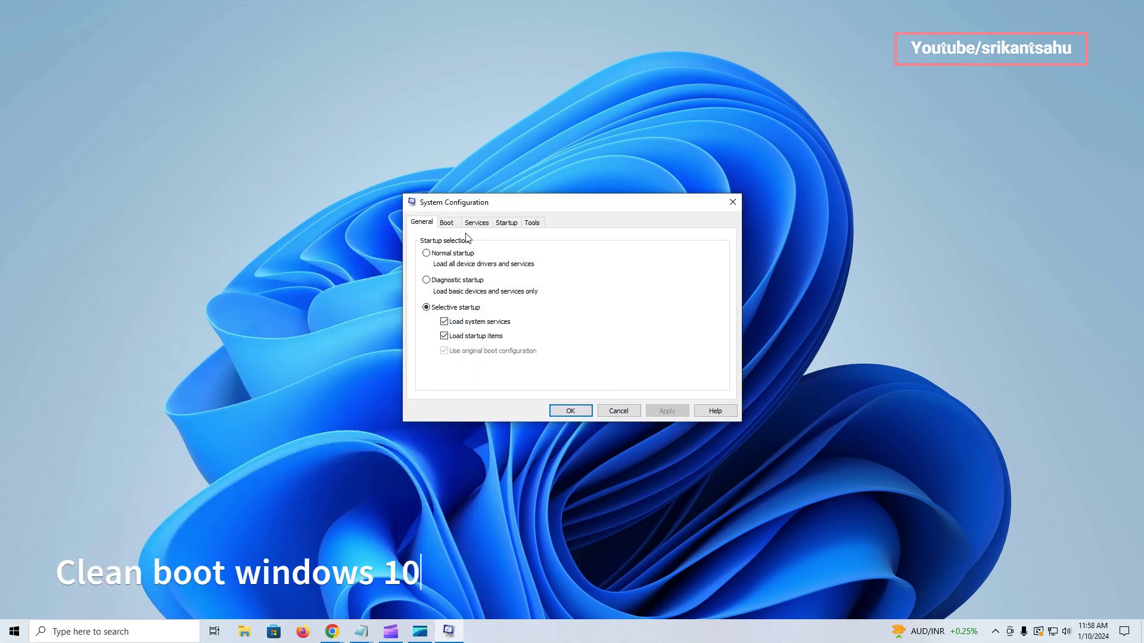
click(478, 222)
click(448, 395)
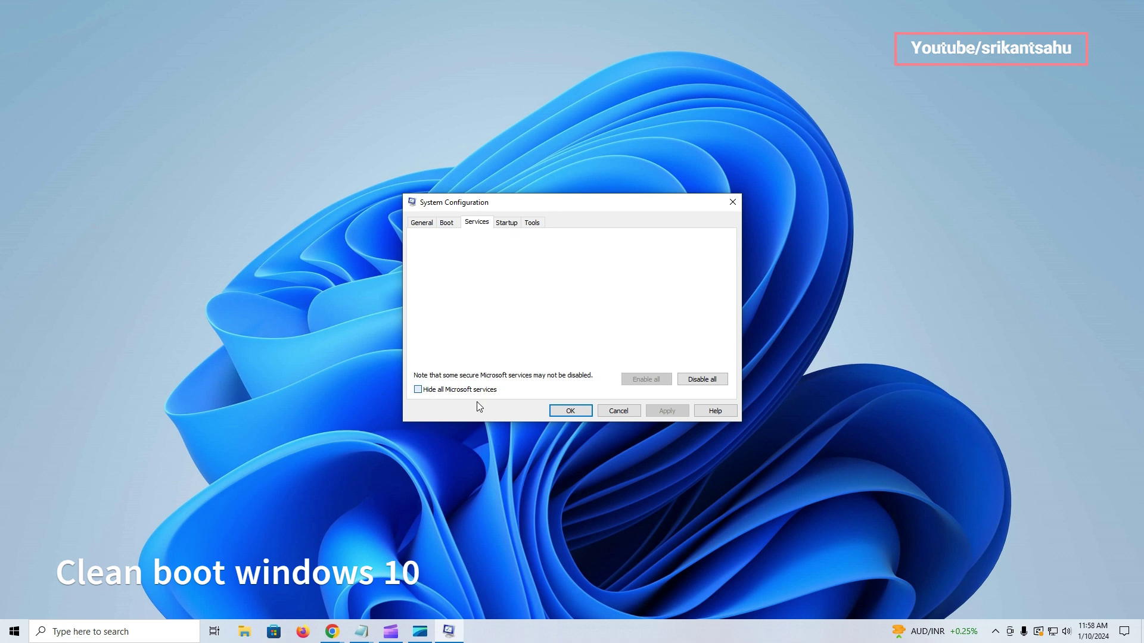
click(701, 378)
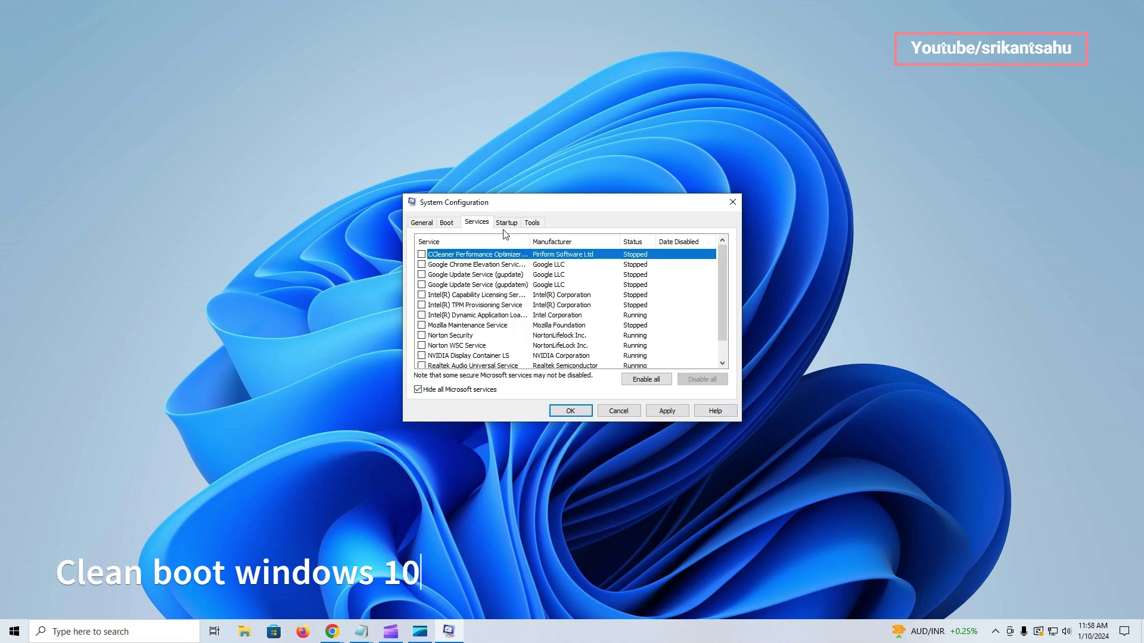
click(505, 222)
Disable the Starter Module and CCleaner startup apps in Task Manager
click(560, 259)
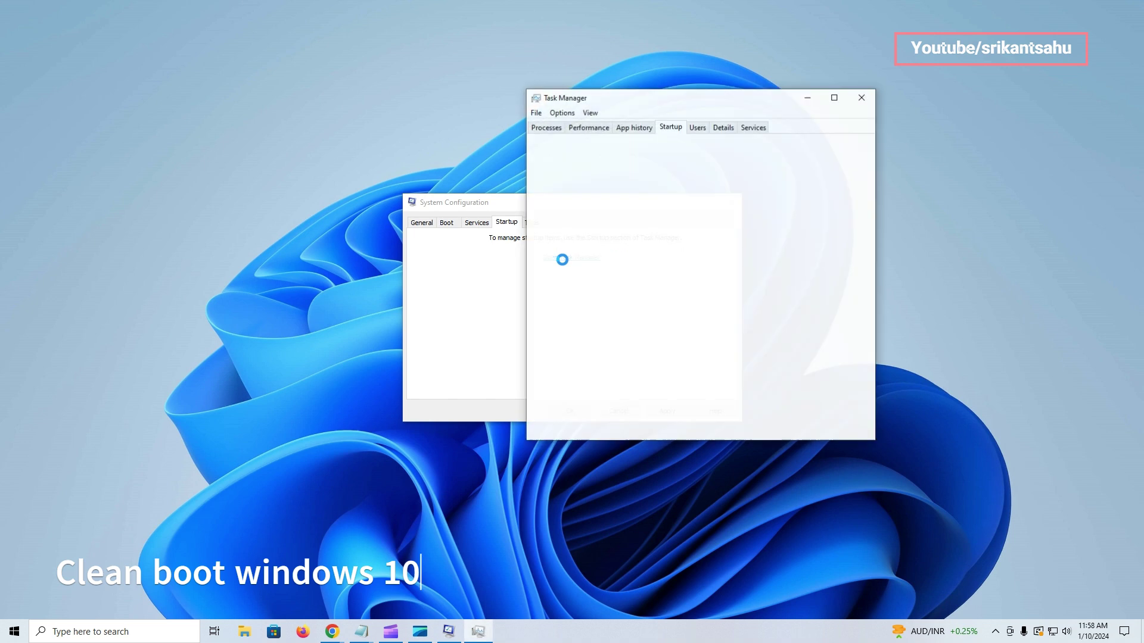
right_click(783, 205)
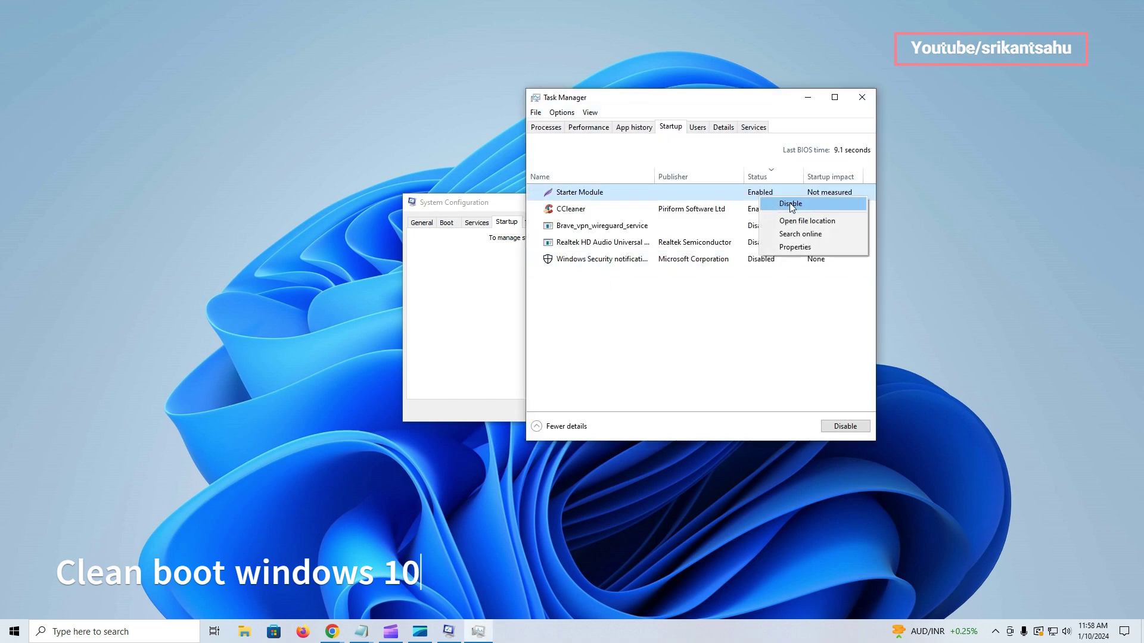
right_click(751, 210)
click(776, 219)
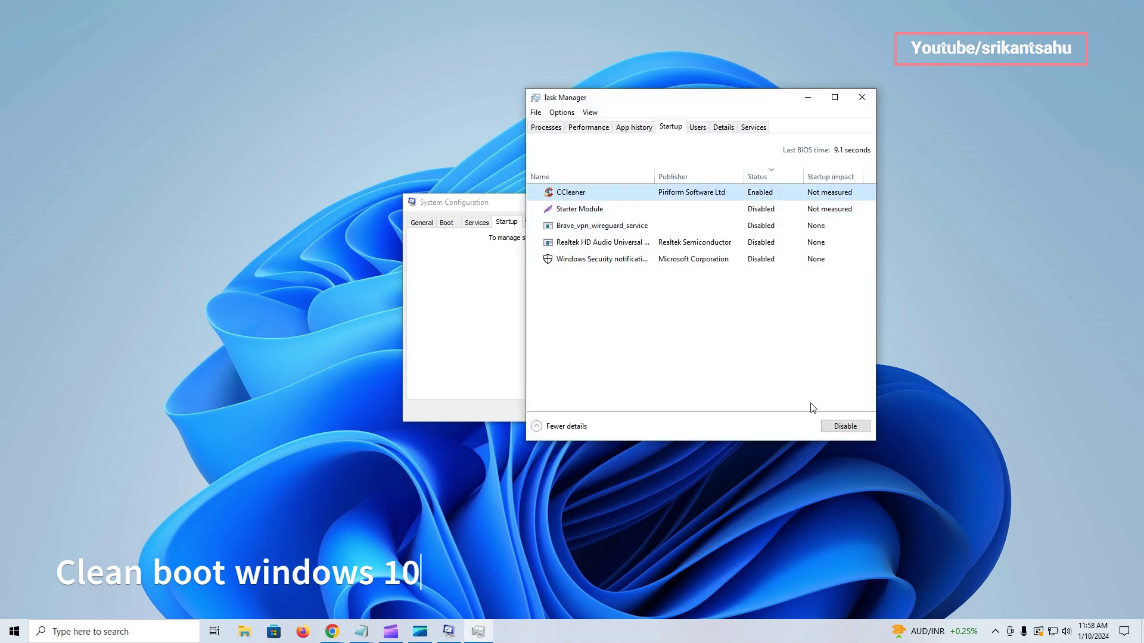
Close Task Manager and confirm the clean boot settings in System Configuration
click(864, 99)
click(667, 412)
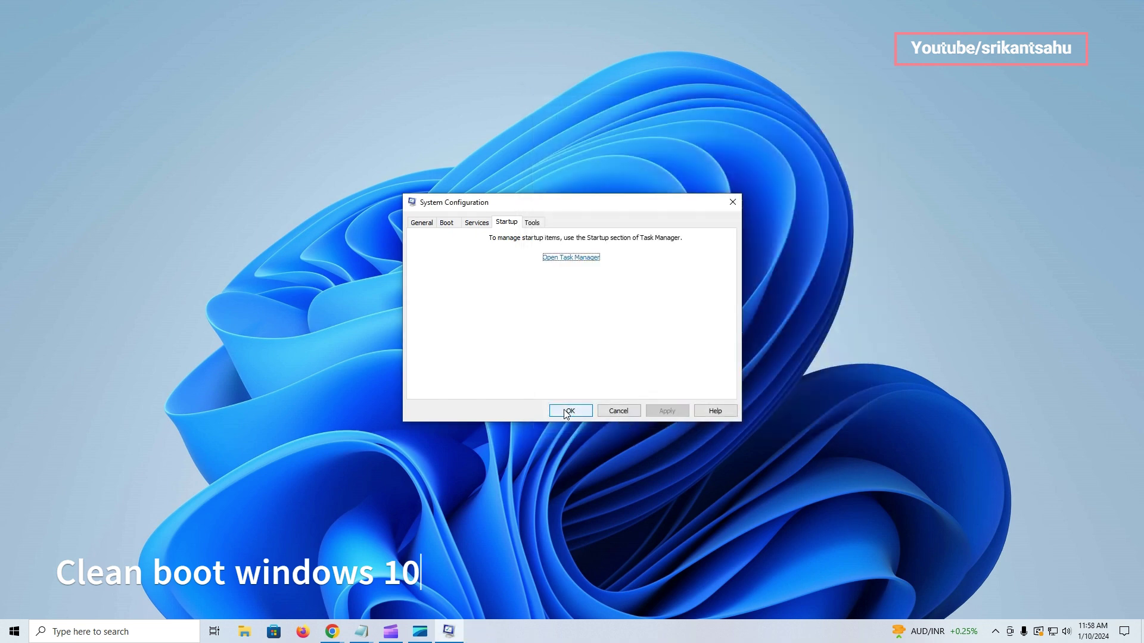
click(572, 411)
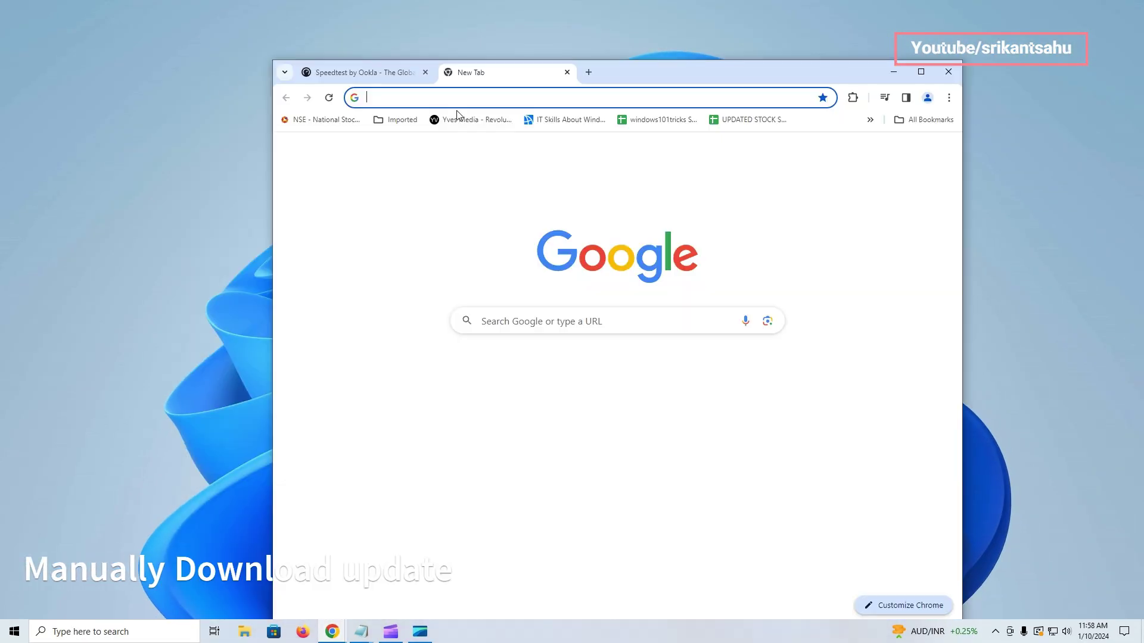
Search the web for 'microsoft update catalog' and open the Microsoft Update Catalog site
click(456, 99)
text(n)
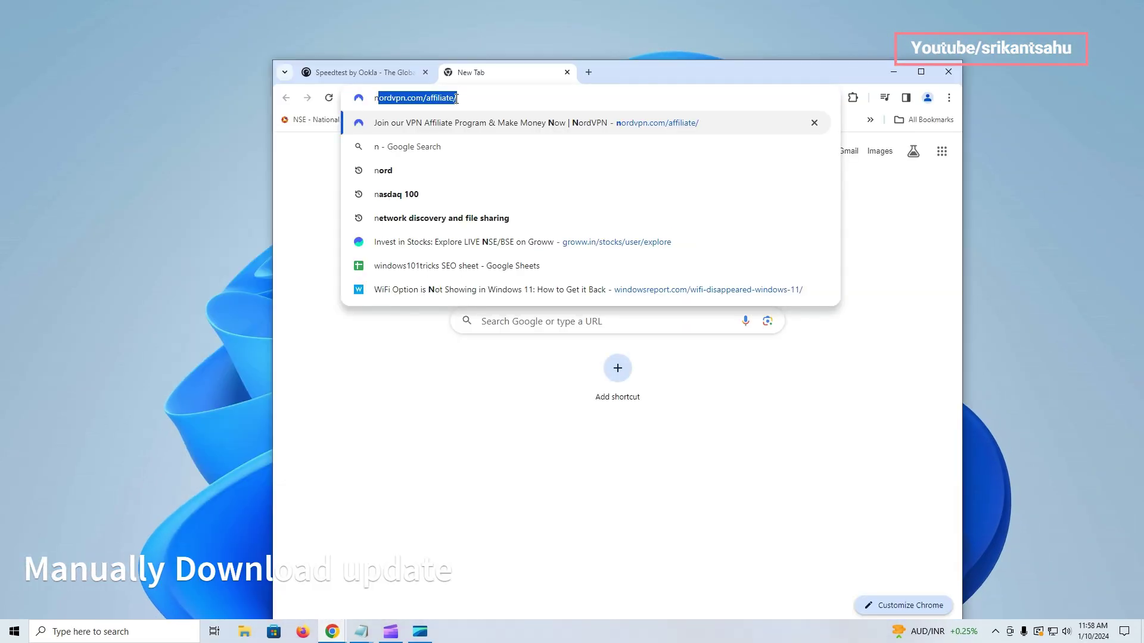
text(ic)
key(BackSpace)
key(BackSpace)
key(BackSpace)
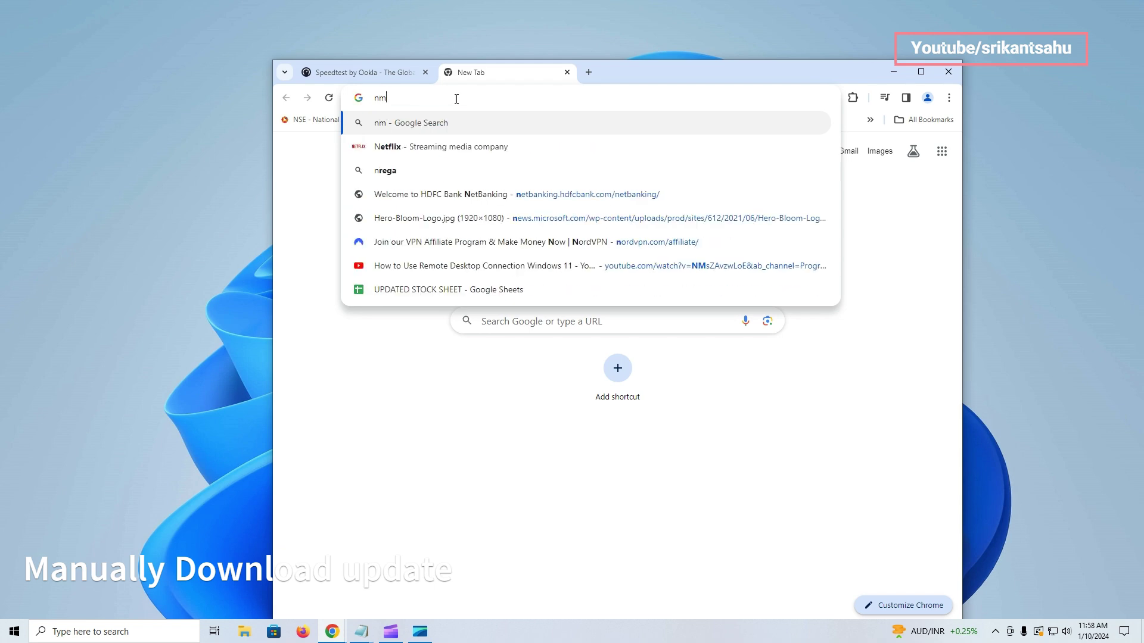
text(microsoft u)
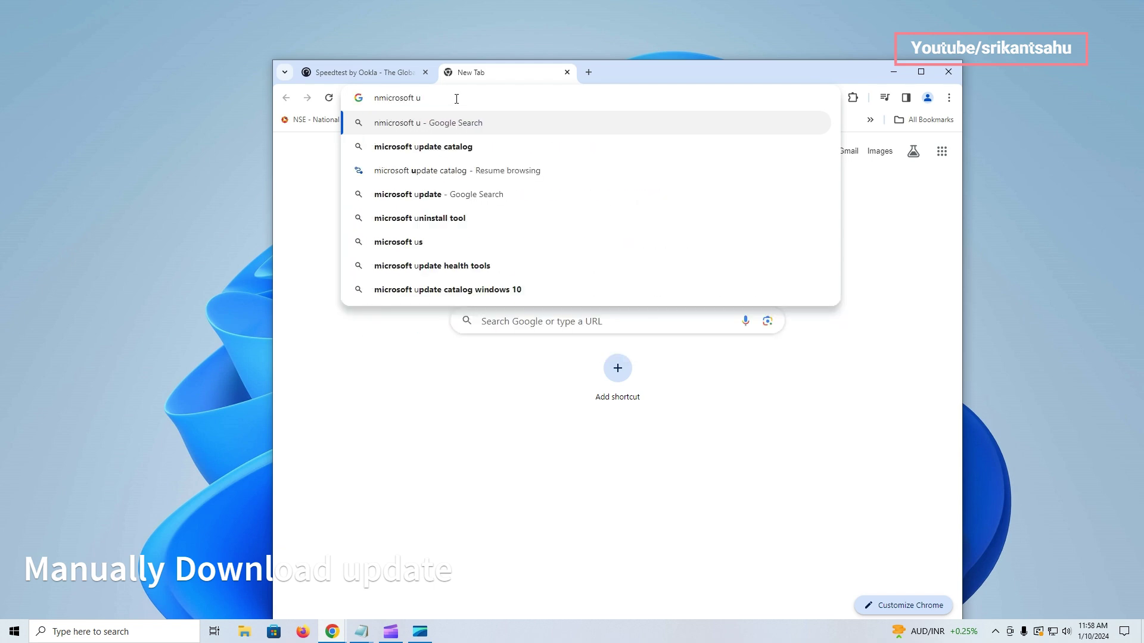
key(Down)
key(Return)
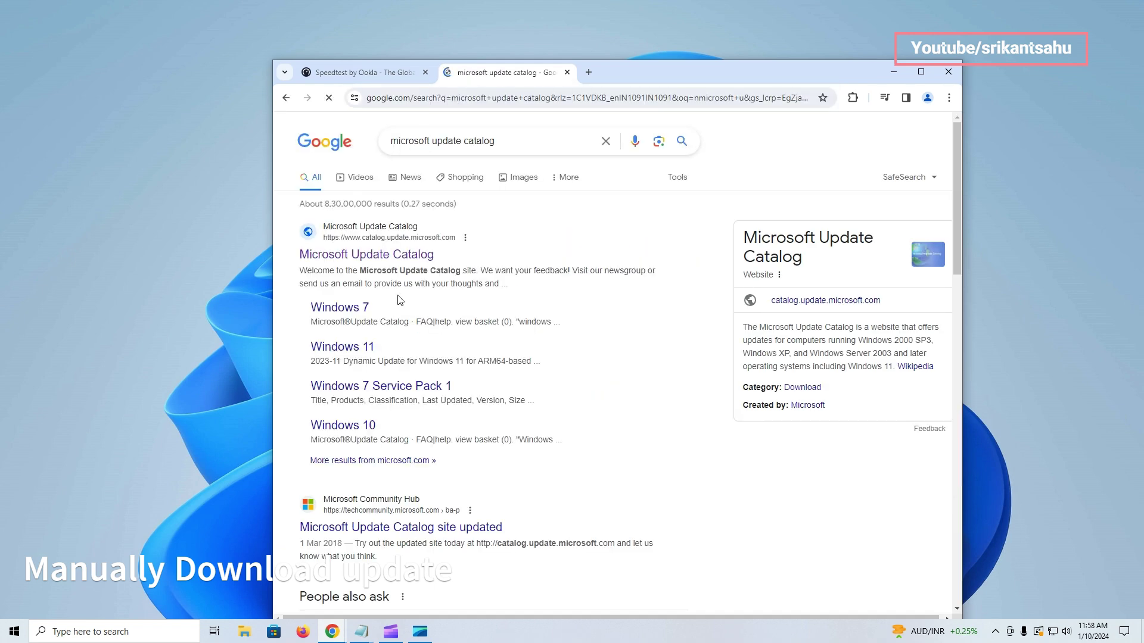
click(367, 261)
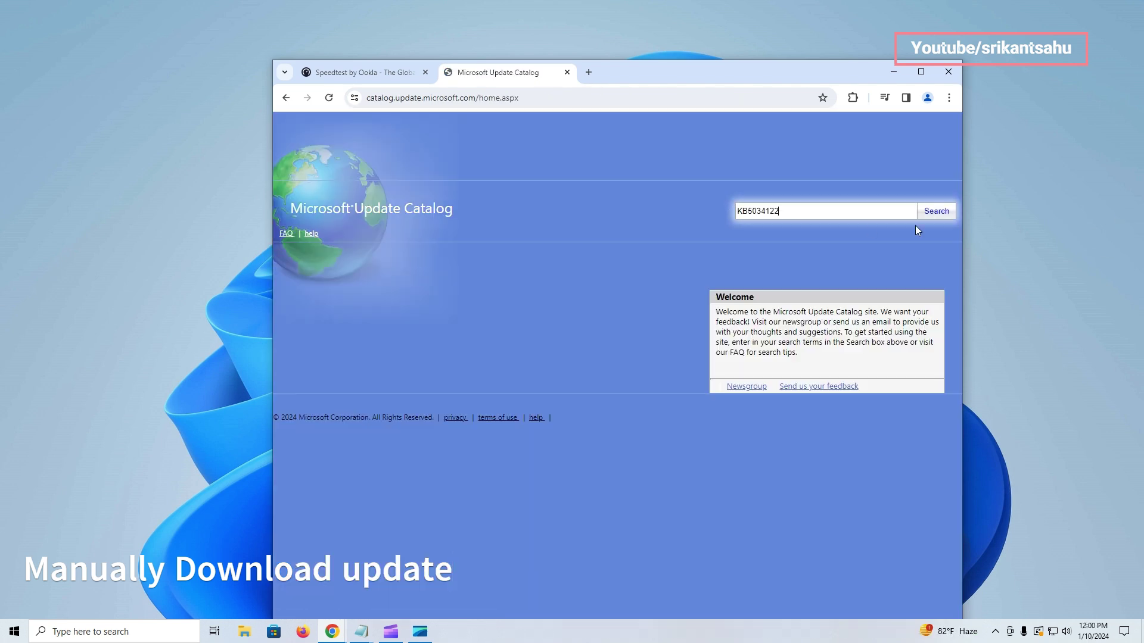
Search KB5034122 and download the Windows 10 21H2 x64 cumulative update .msu file
click(929, 215)
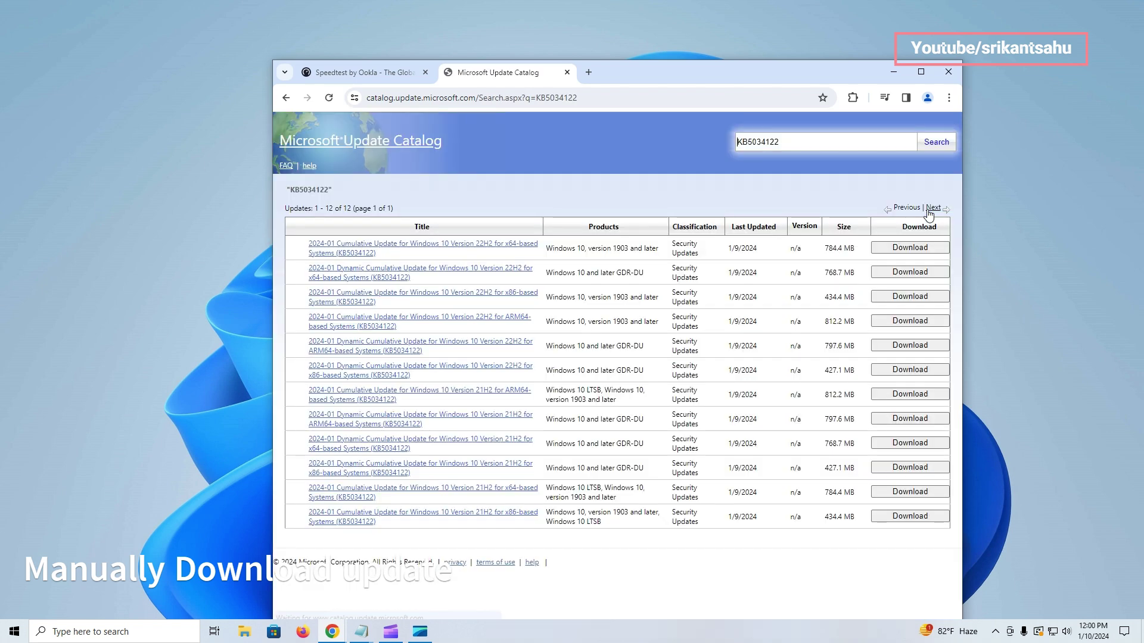
drag(684, 83, 645, 47)
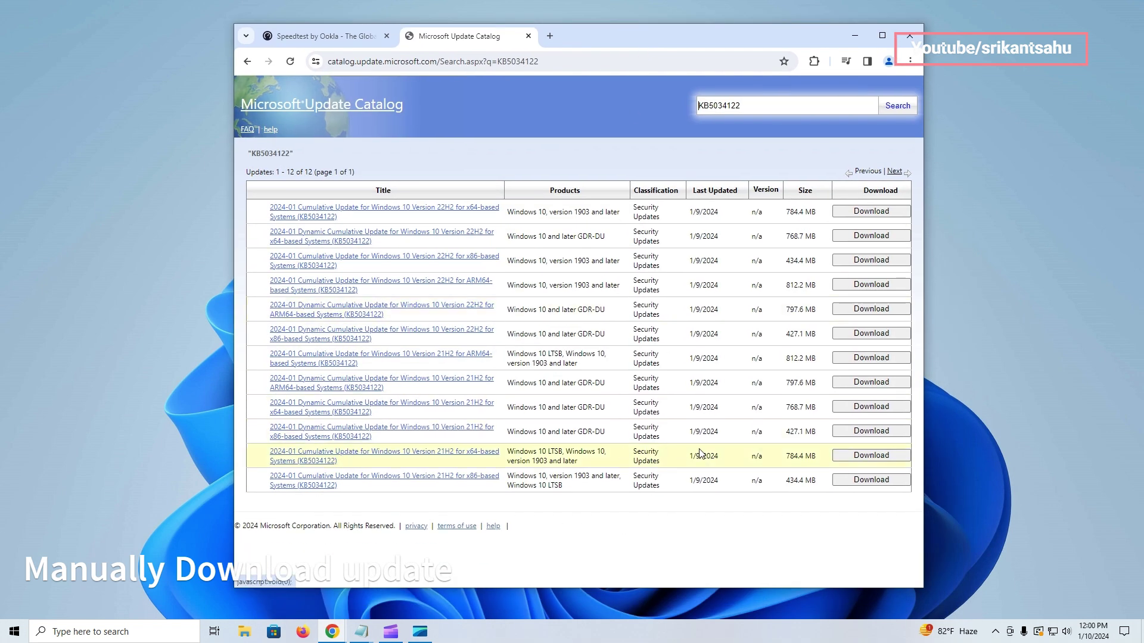
click(871, 455)
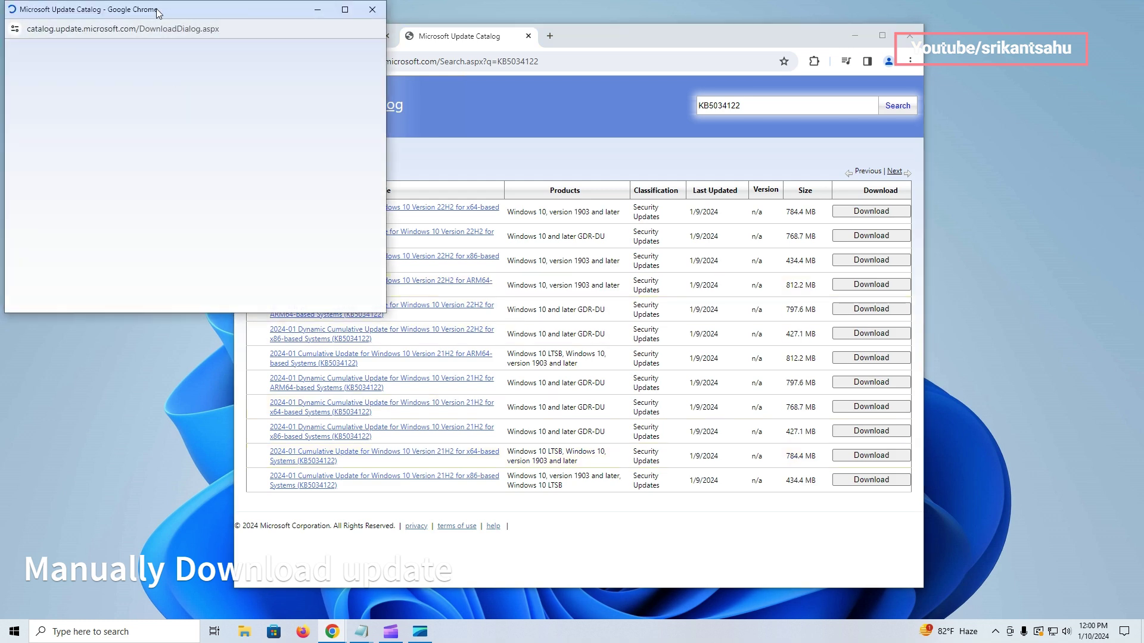
drag(157, 12, 388, 67)
click(364, 202)
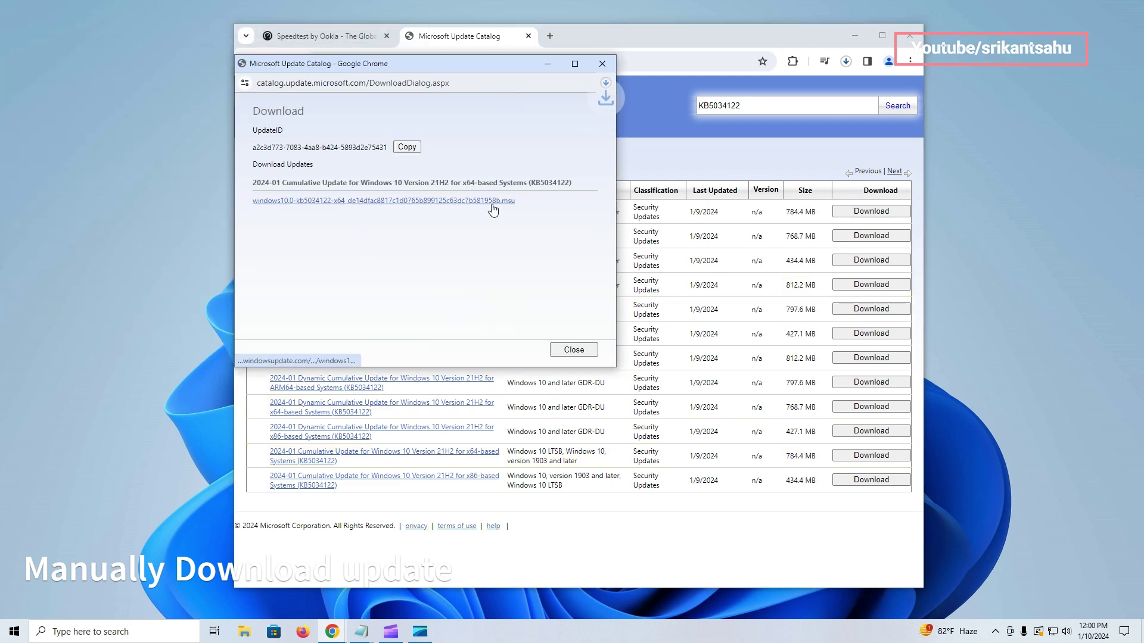
Check the download progress, close the downloads panel, and show the desktop
click(844, 62)
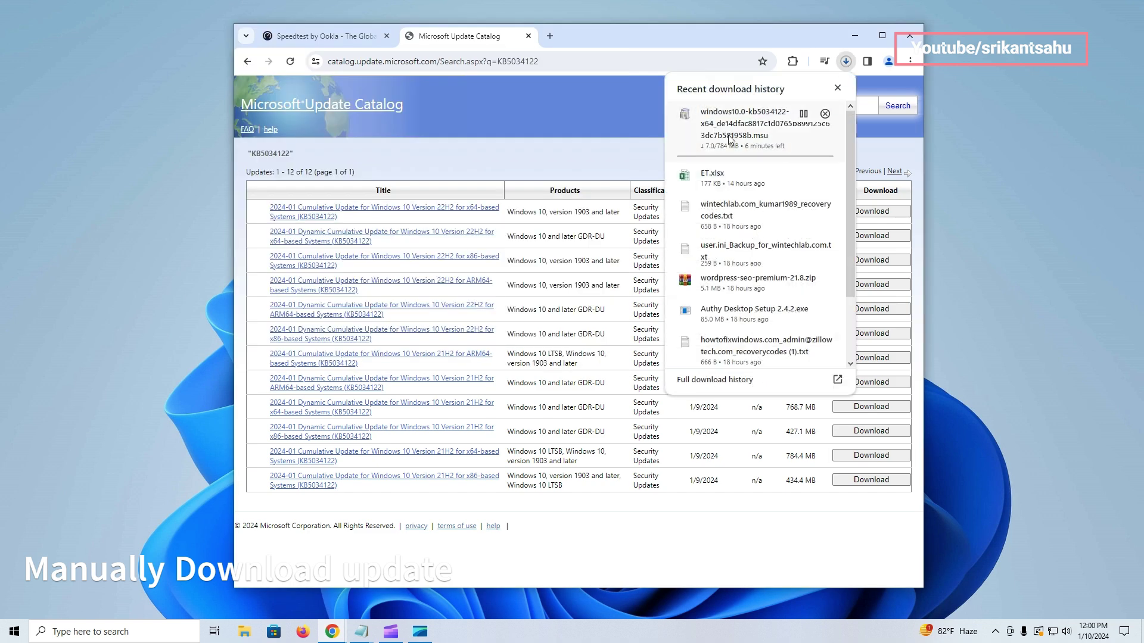
click(165, 230)
key(super+d)
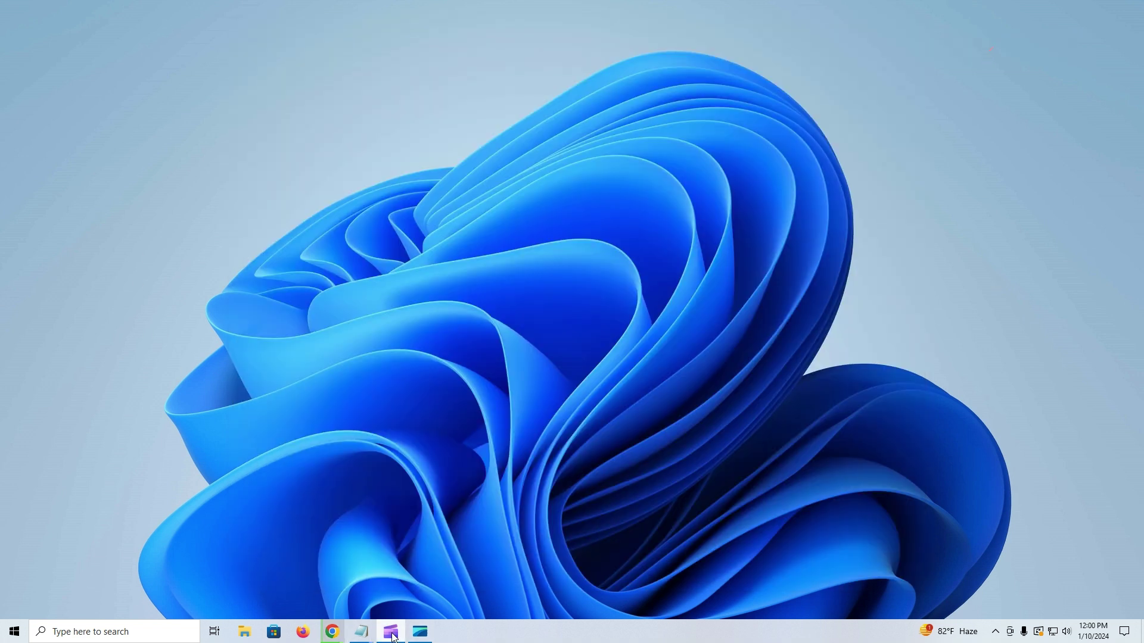